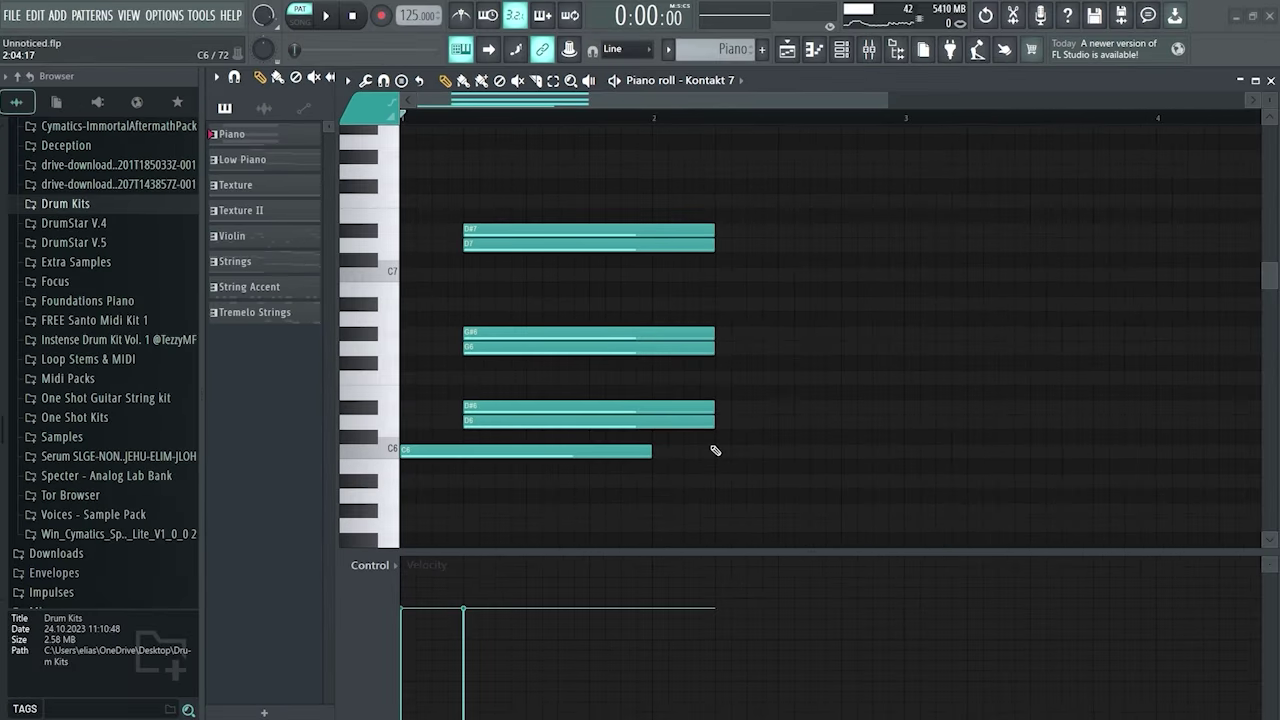
Build a one-bar piano motif over C6 with a short G6, a G#6, a C7 and a high G#7, ending at bar 2
click(462, 346)
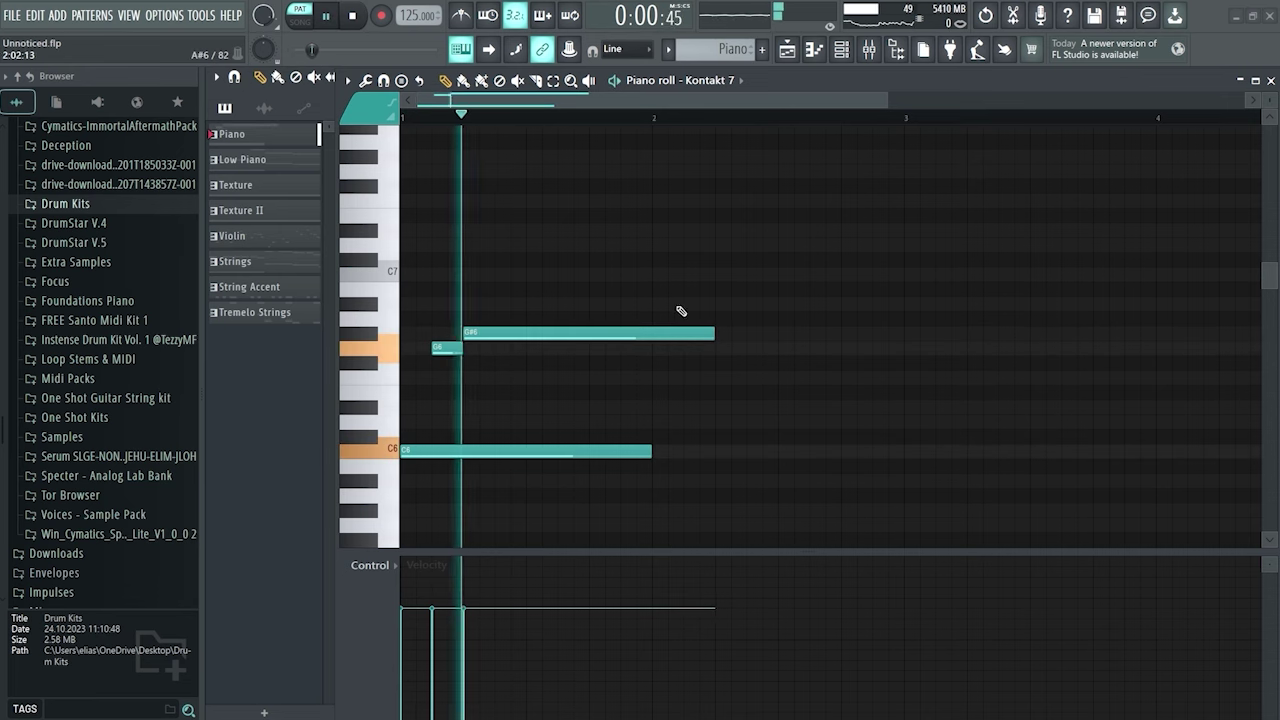
key(space)
drag(709, 334, 671, 334)
drag(476, 430, 476, 516)
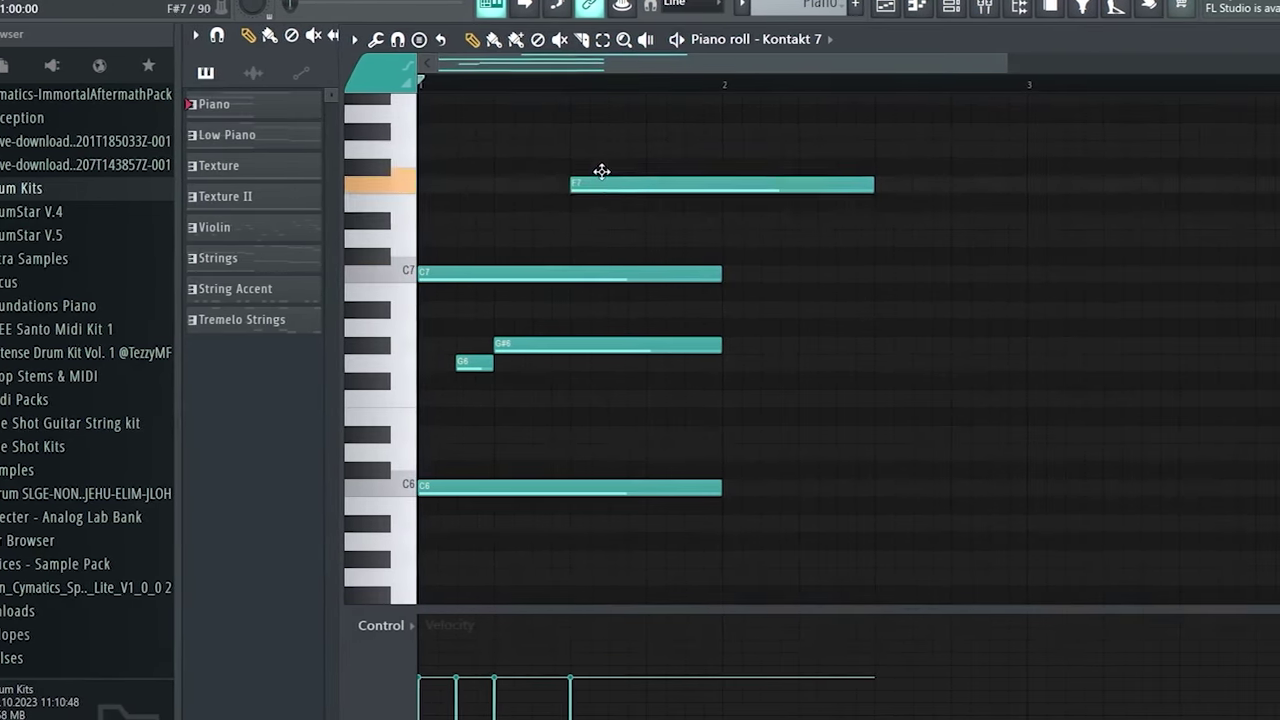
drag(857, 147, 713, 158)
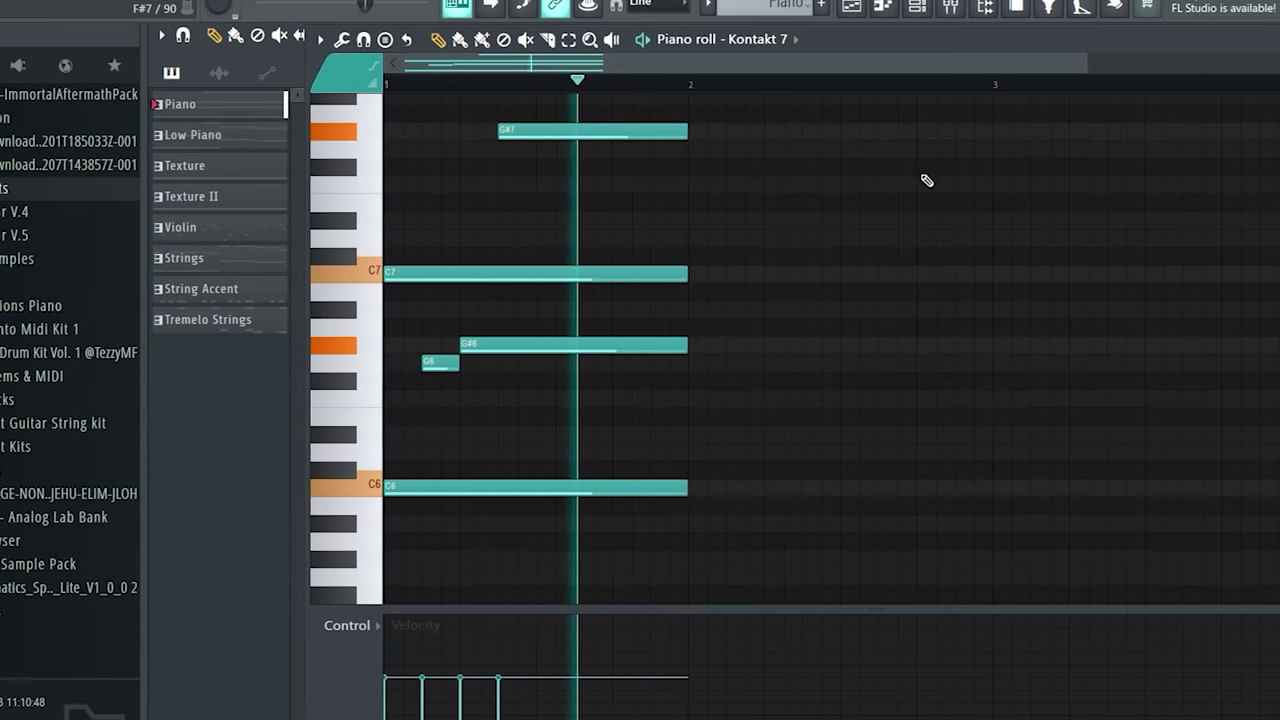
key(space)
Repeat the piano motif across eight bars, with G7 topping every second bar and the bass on G#5 and G5 in bars 5 to 8
key(ctrl+b)
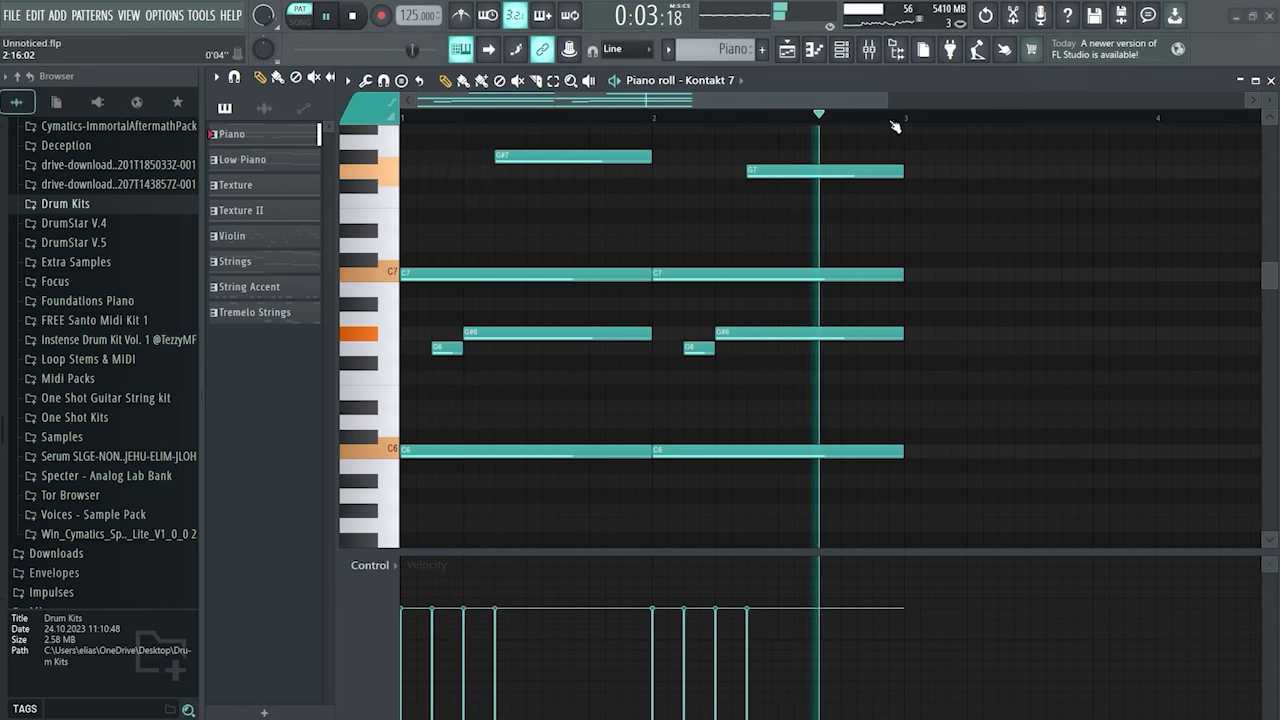
key(space)
scroll(905, 155, down, 3)
key(ctrl+b)
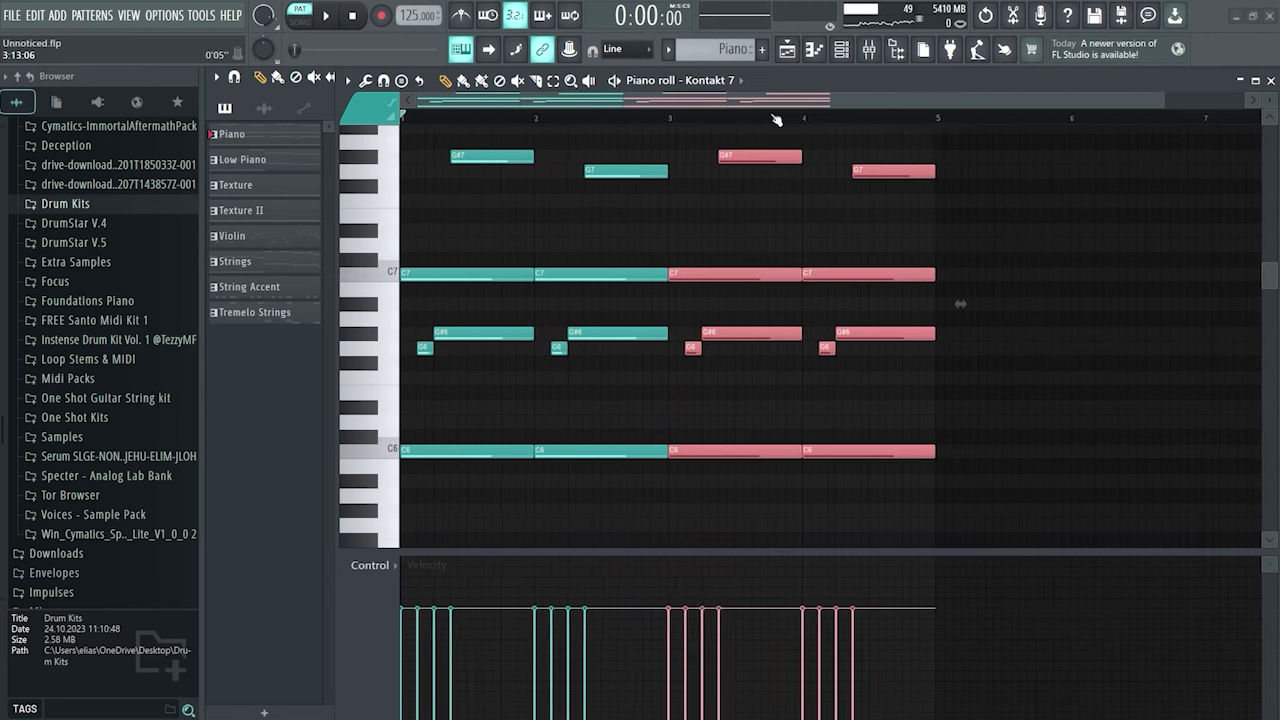
key(ctrl+b)
scroll(717, 396, down, 3)
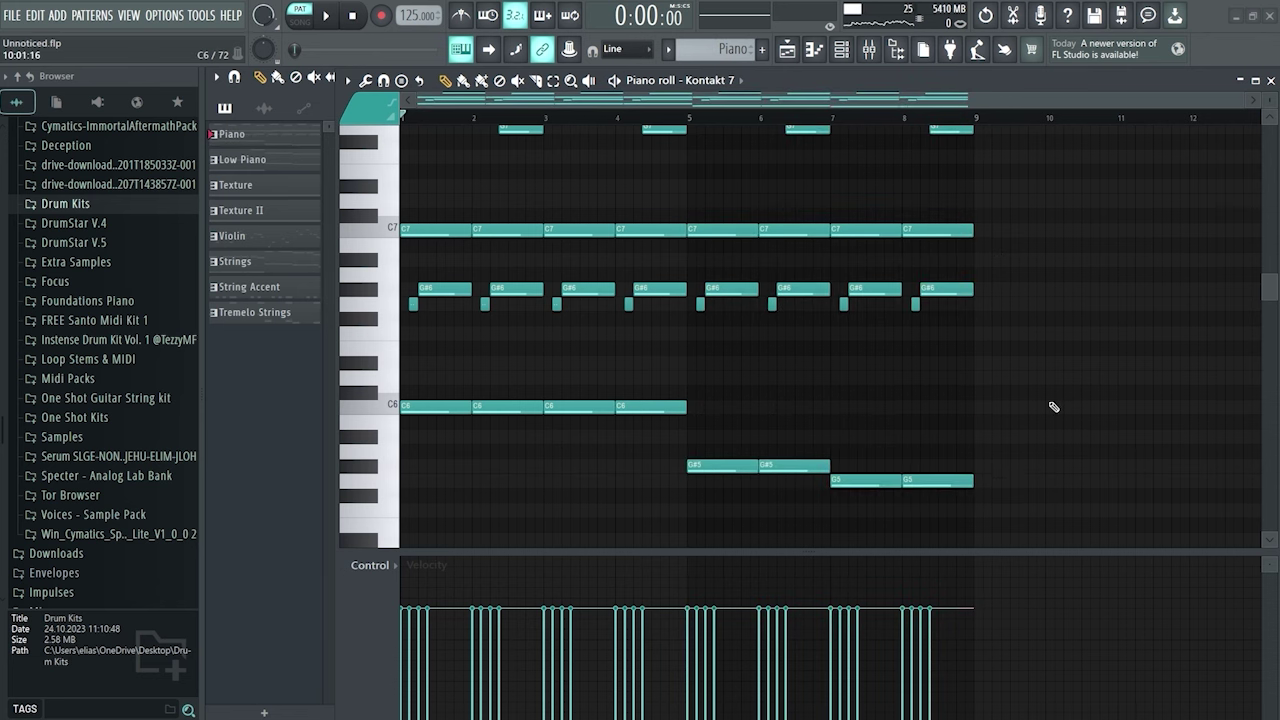
Randomize the piano notes' velocities, raise them with level scaling, and play back the pattern
scroll(1054, 407, up, 2)
key(alt+r)
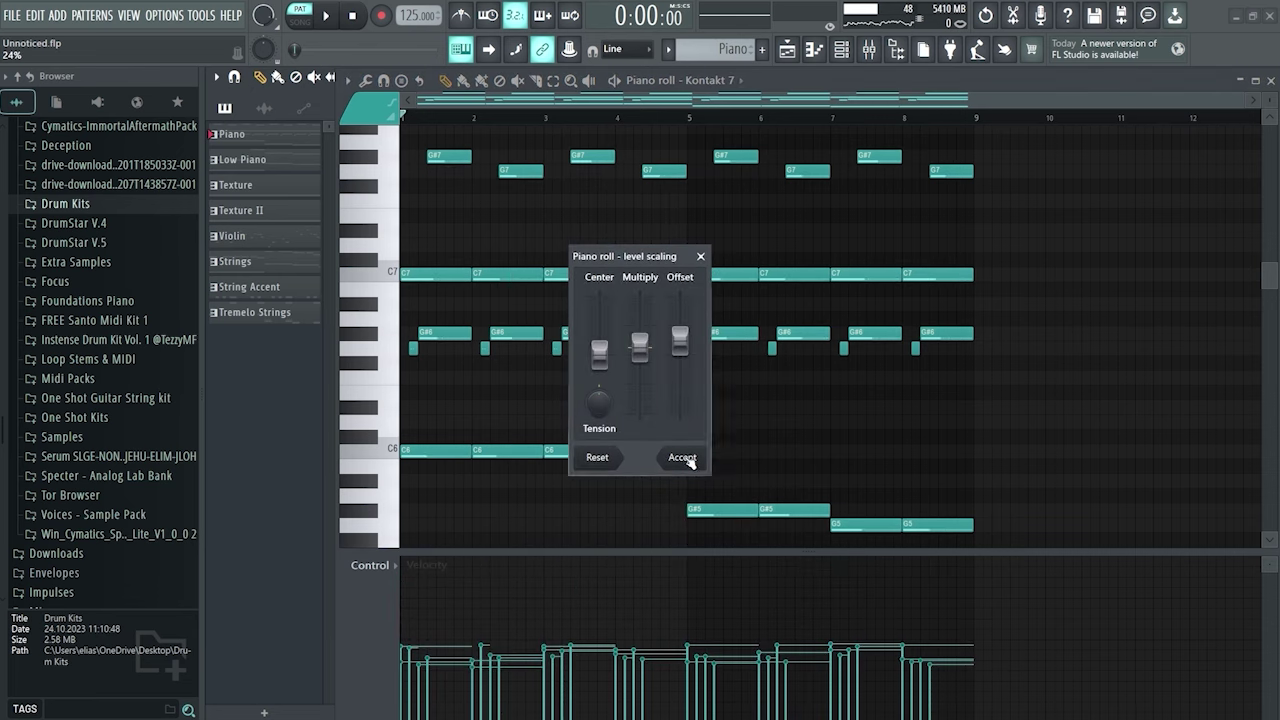
click(688, 459)
drag(1080, 132, 402, 545)
scroll(691, 368, down, 3)
scroll(691, 368, up, 5)
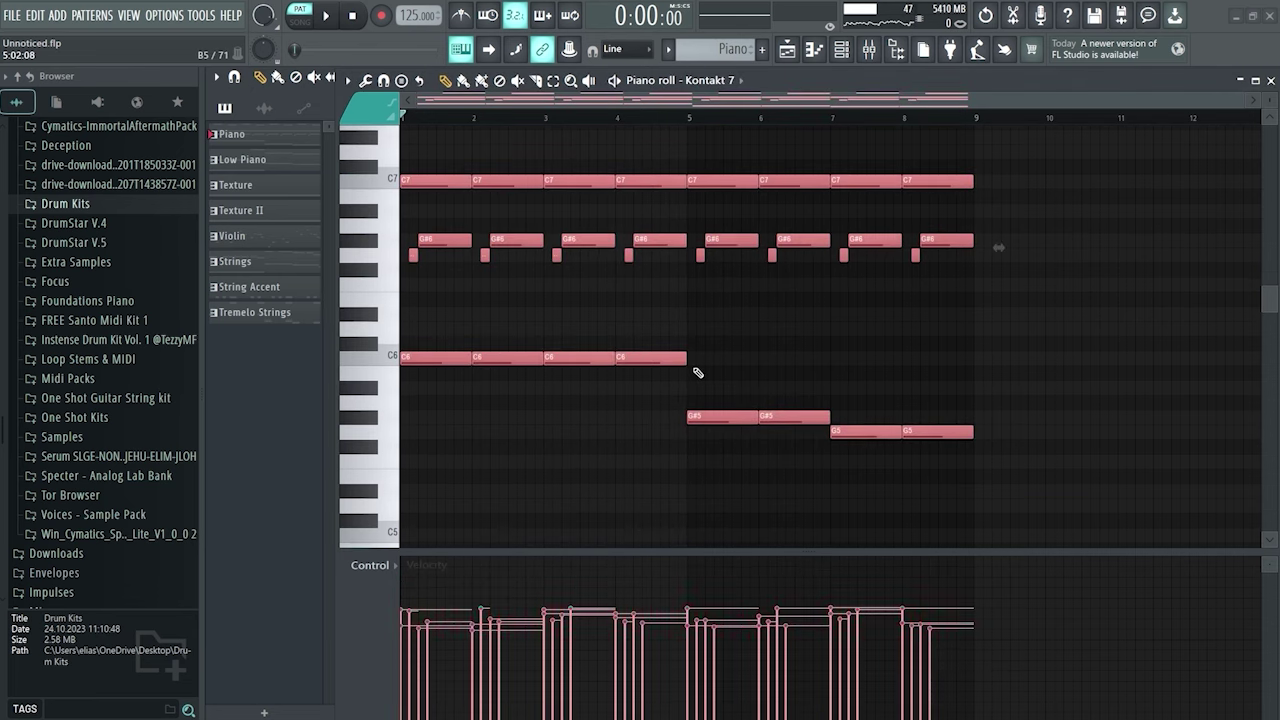
ctrl+click(1155, 293)
scroll(1155, 293, up, 2)
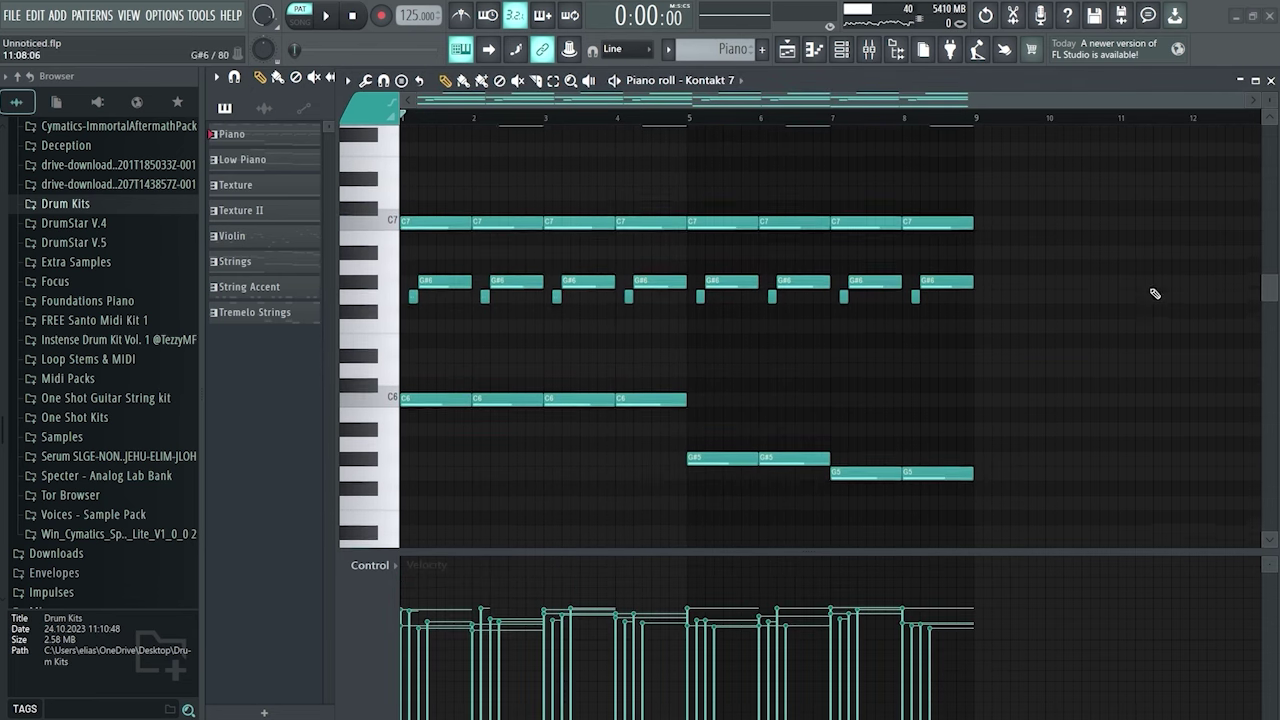
scroll(1155, 293, up, 2)
key(space)
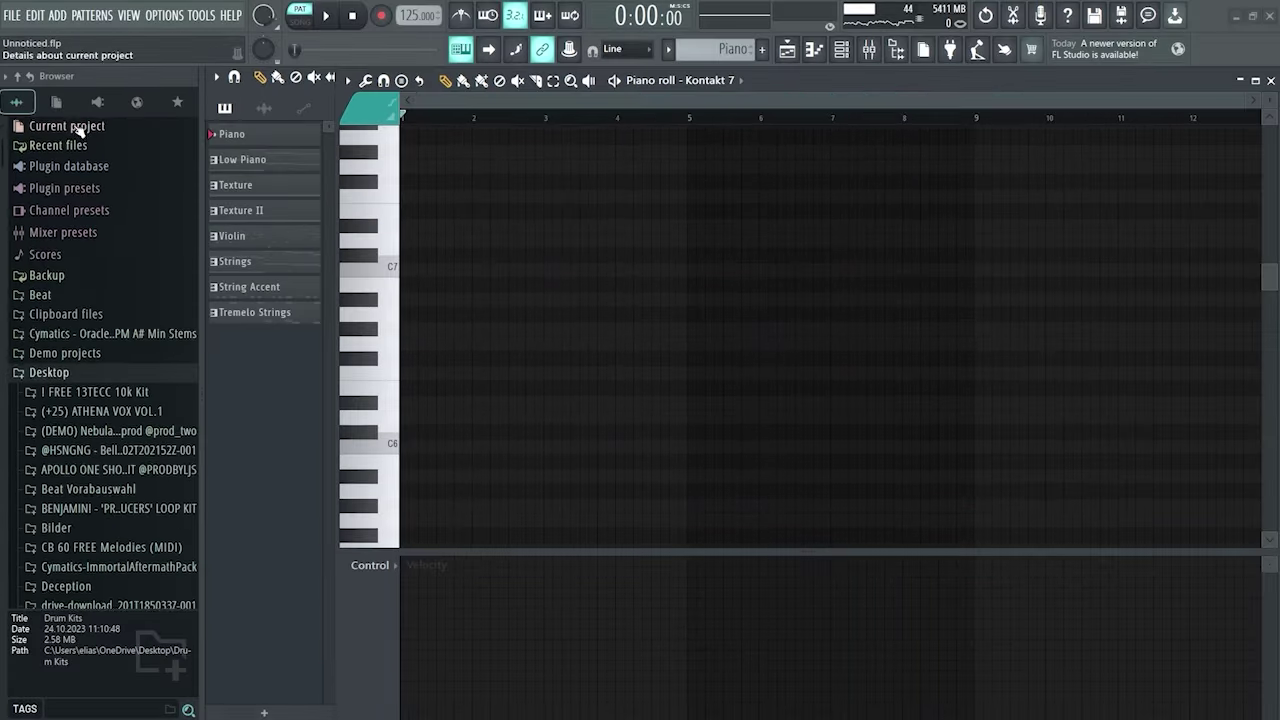
Open the Piano channel's NOIRE Pure instrument in Kontakt and its snapshot list
click(70, 126)
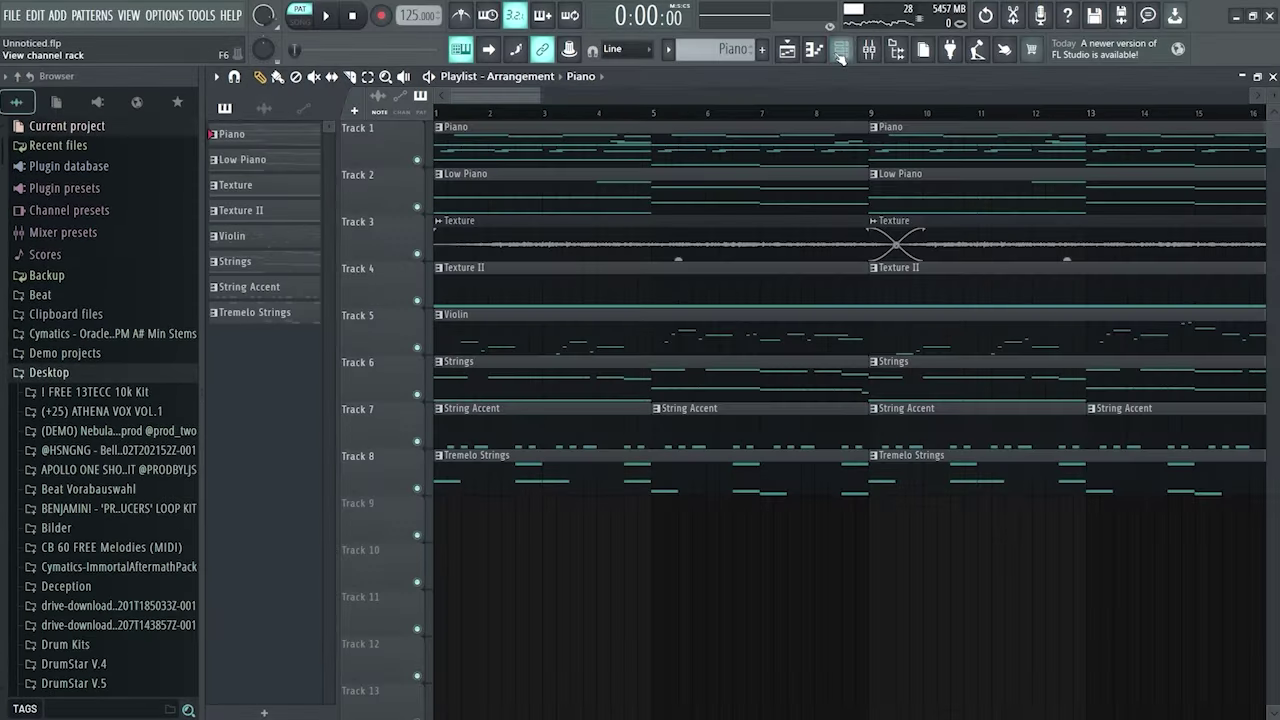
key(F6)
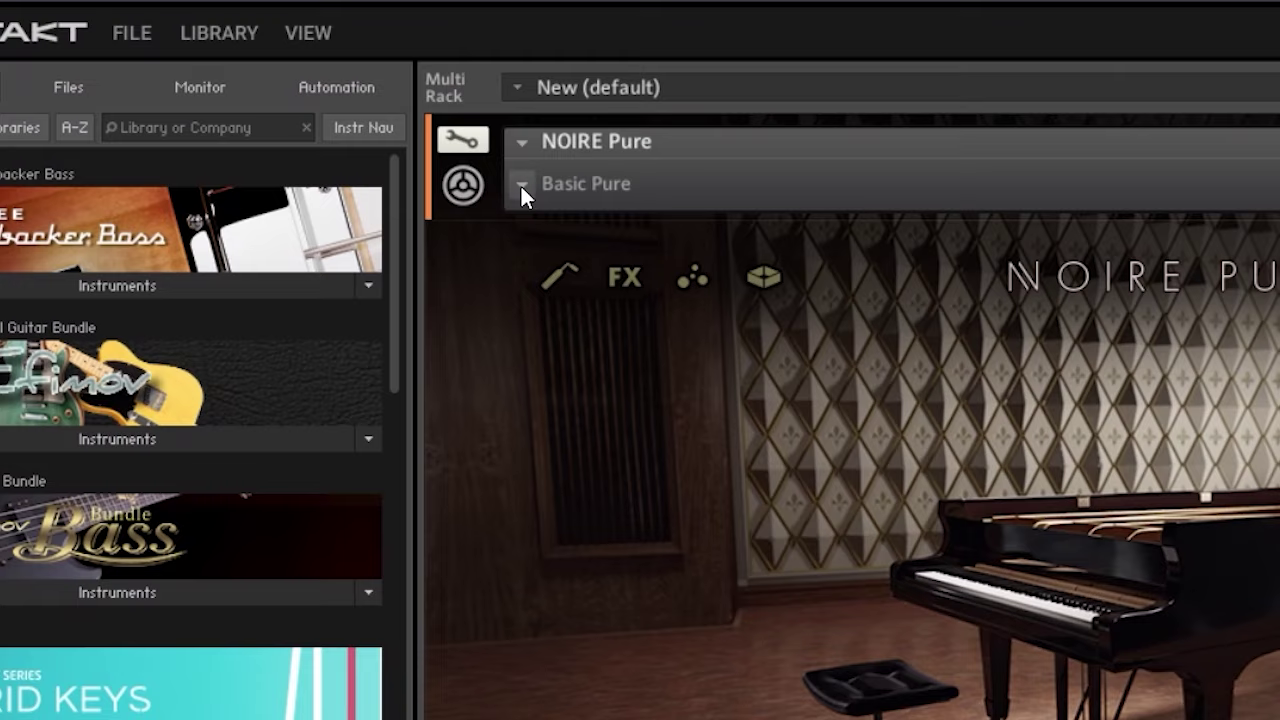
click(530, 186)
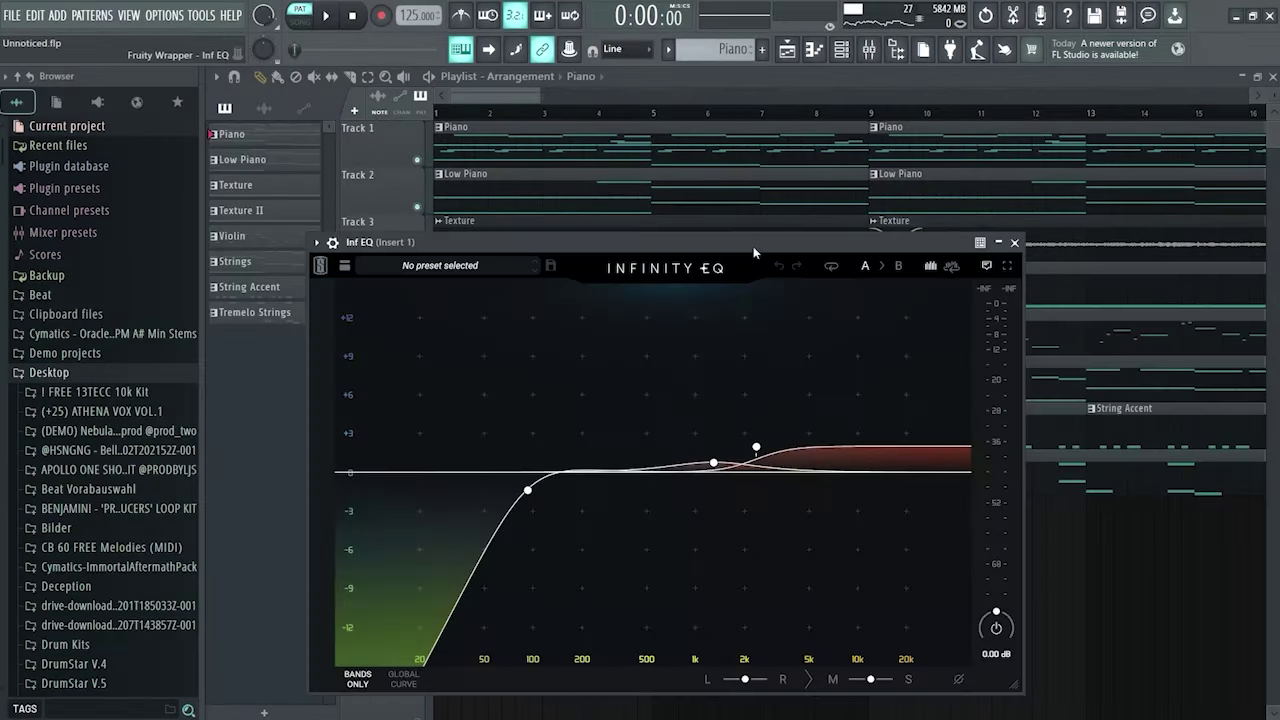
Review the piano's effects on Insert 1: Infinity EQ, HalfTime, Fruity Reeverb 2 and RC-20 Retro Color
drag(753, 246, 748, 198)
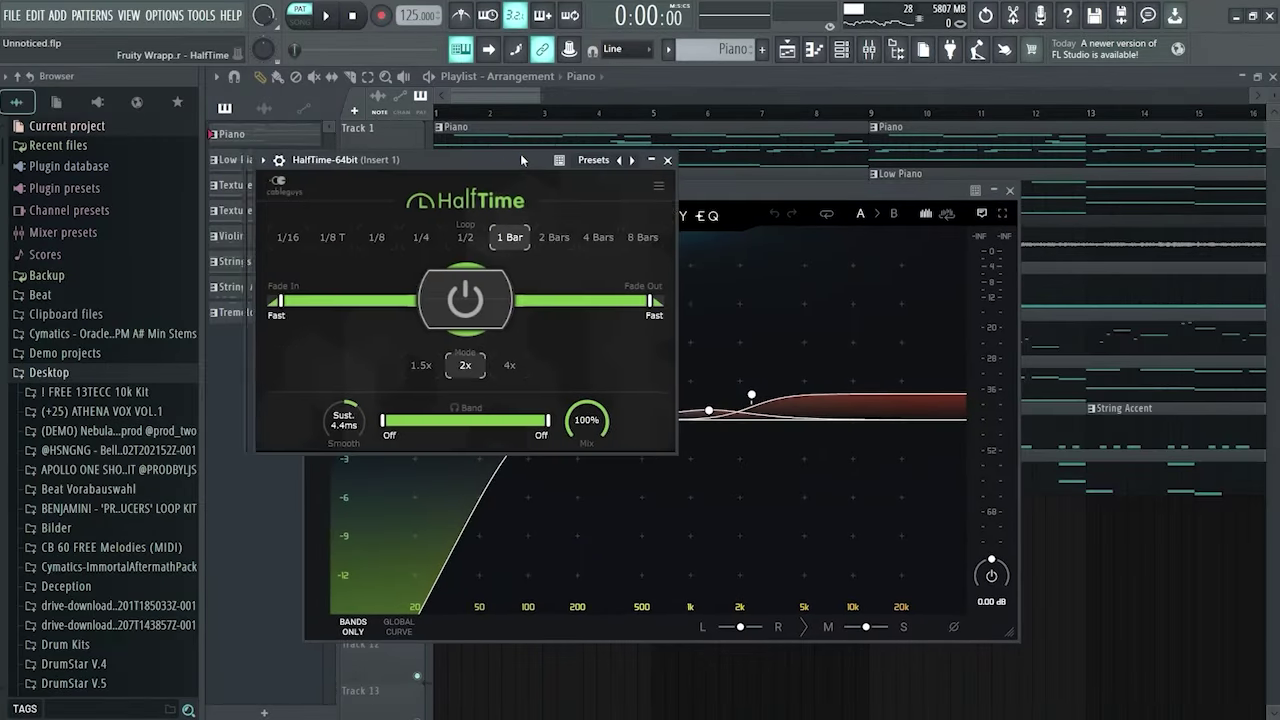
drag(520, 153, 658, 134)
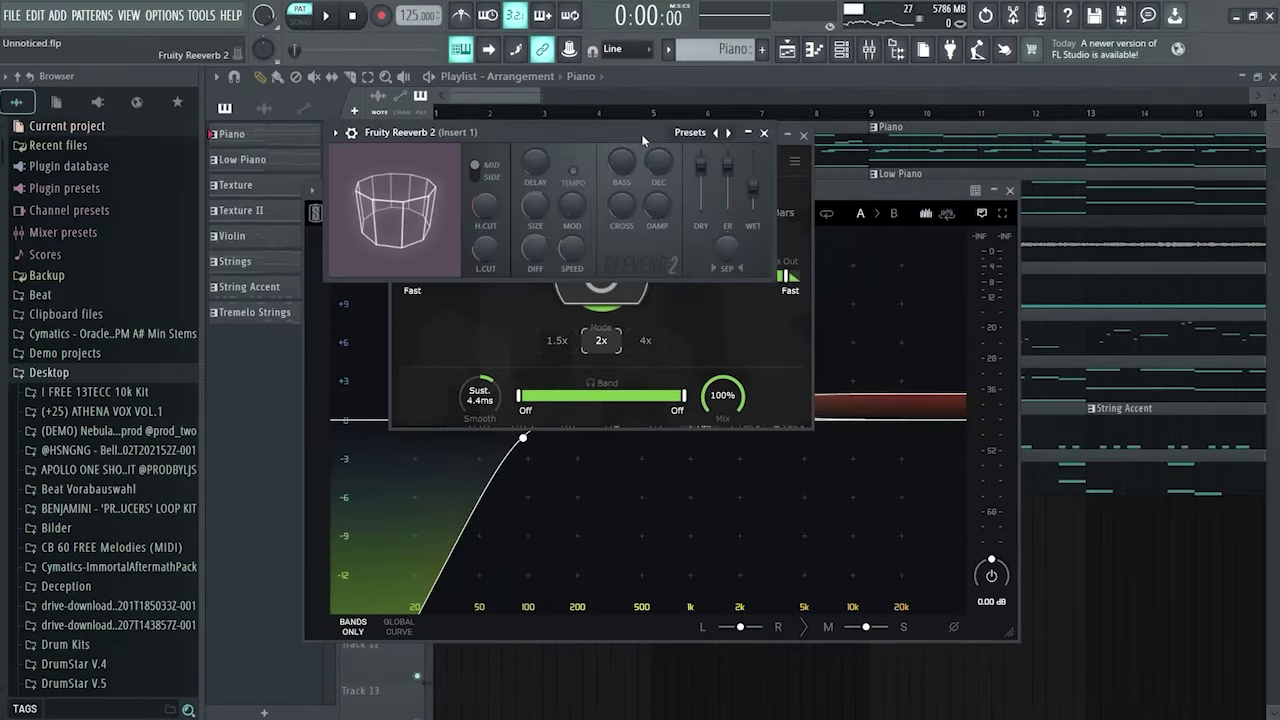
drag(684, 134, 660, 124)
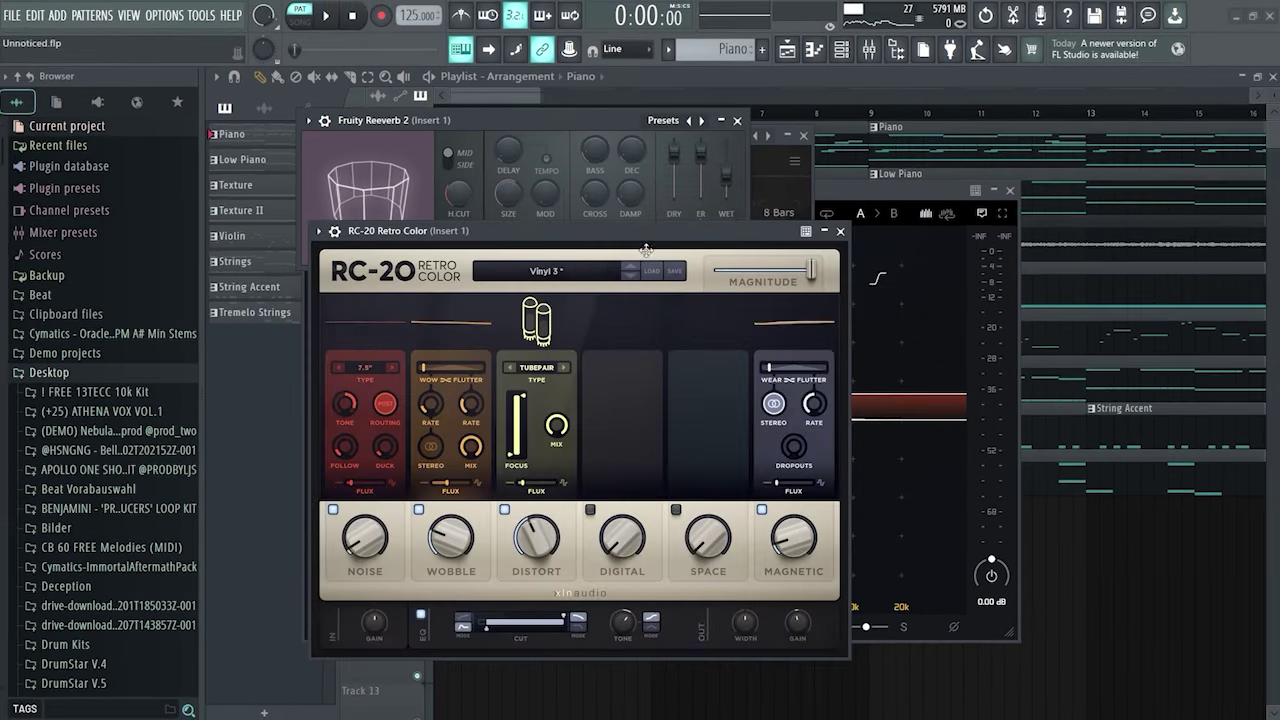
drag(647, 245, 740, 183)
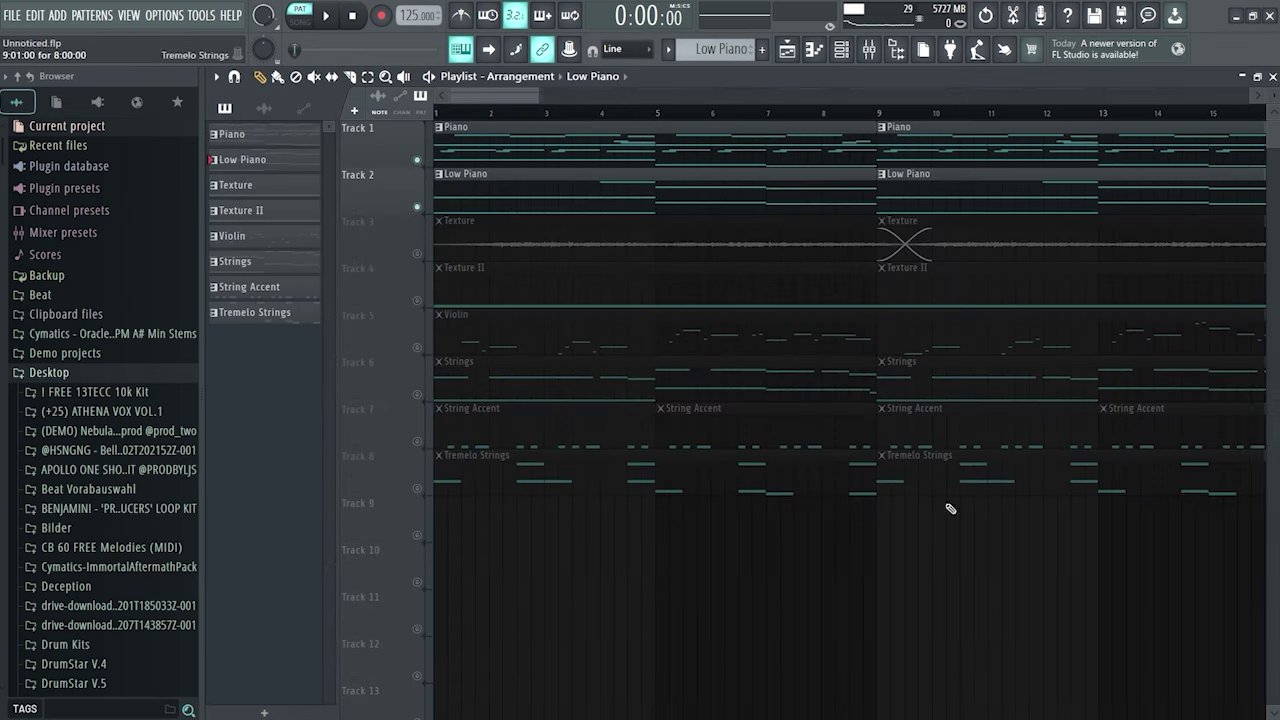
Open and play the Low Piano pattern, and lower the velocities of its upper-octave C3, G#3 and G3 notes
double_click(510, 201)
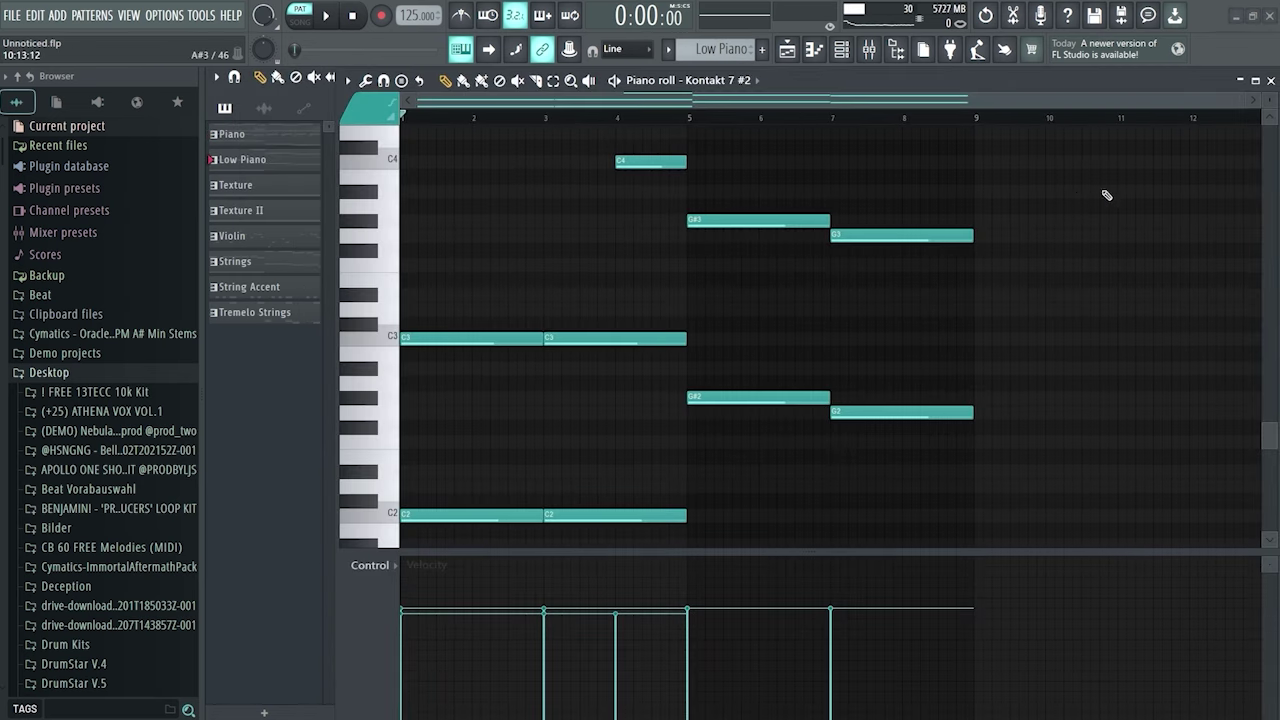
key(space)
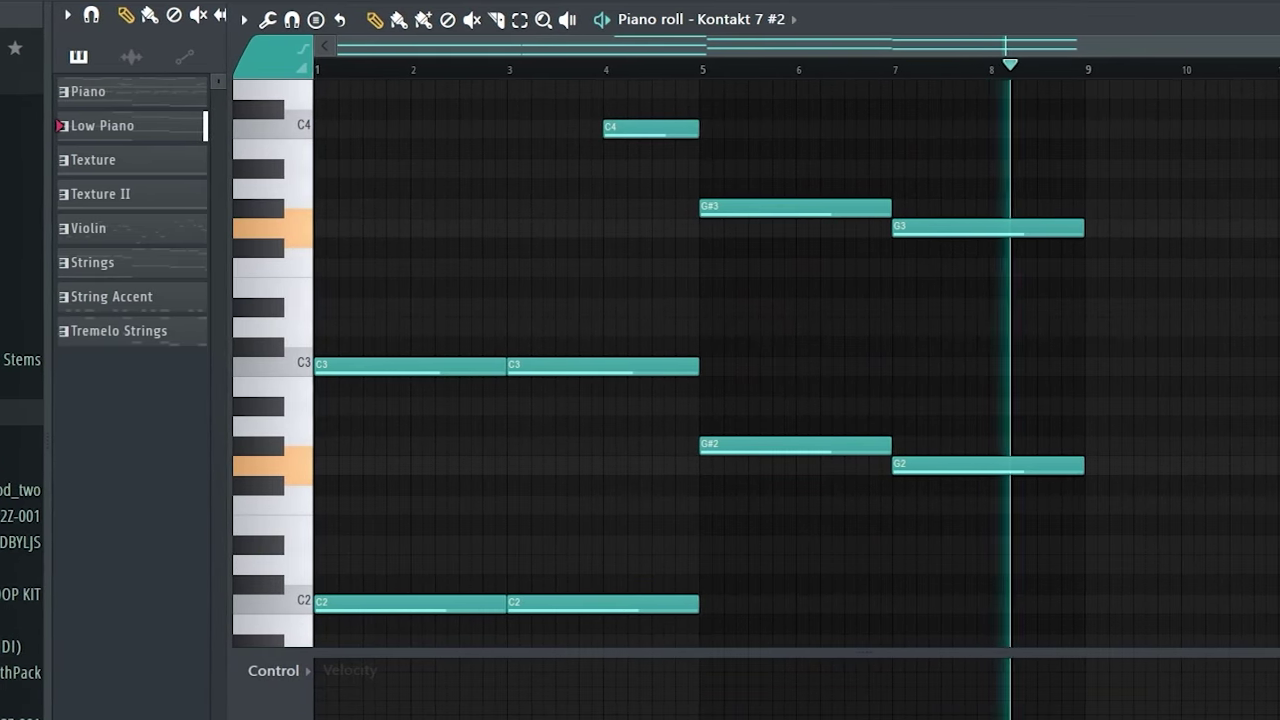
key(space)
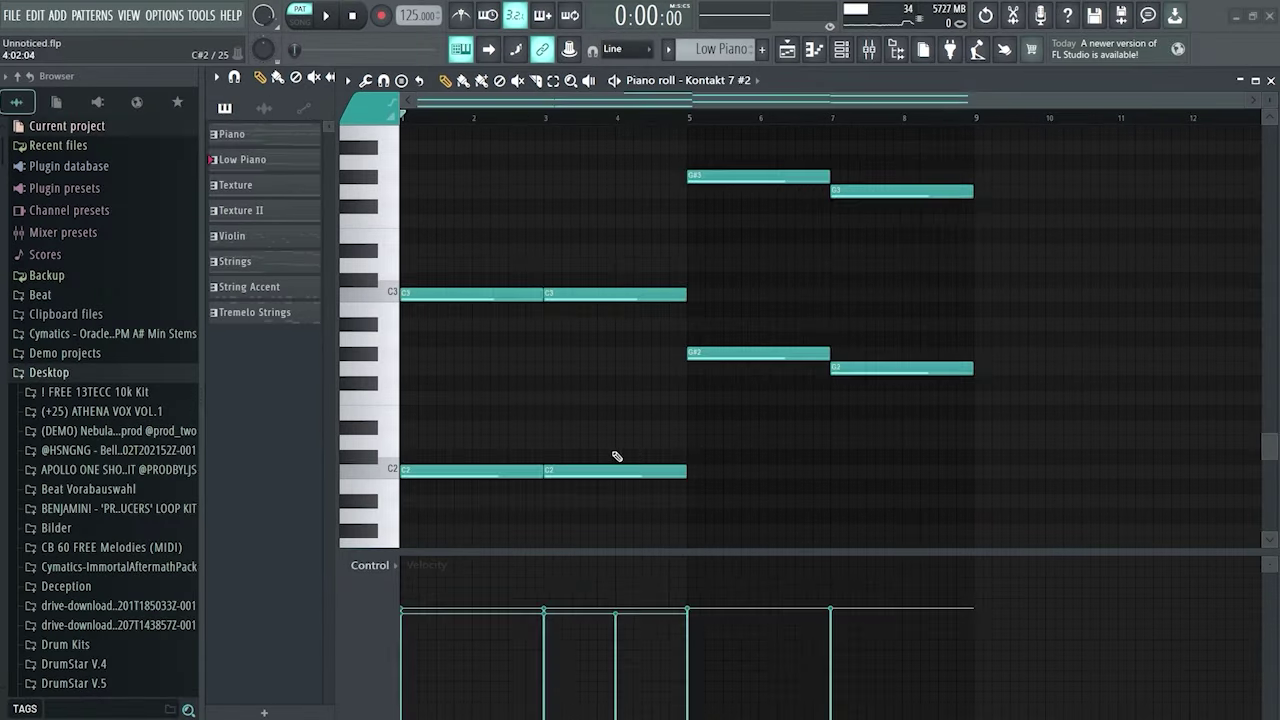
key(ctrl+x)
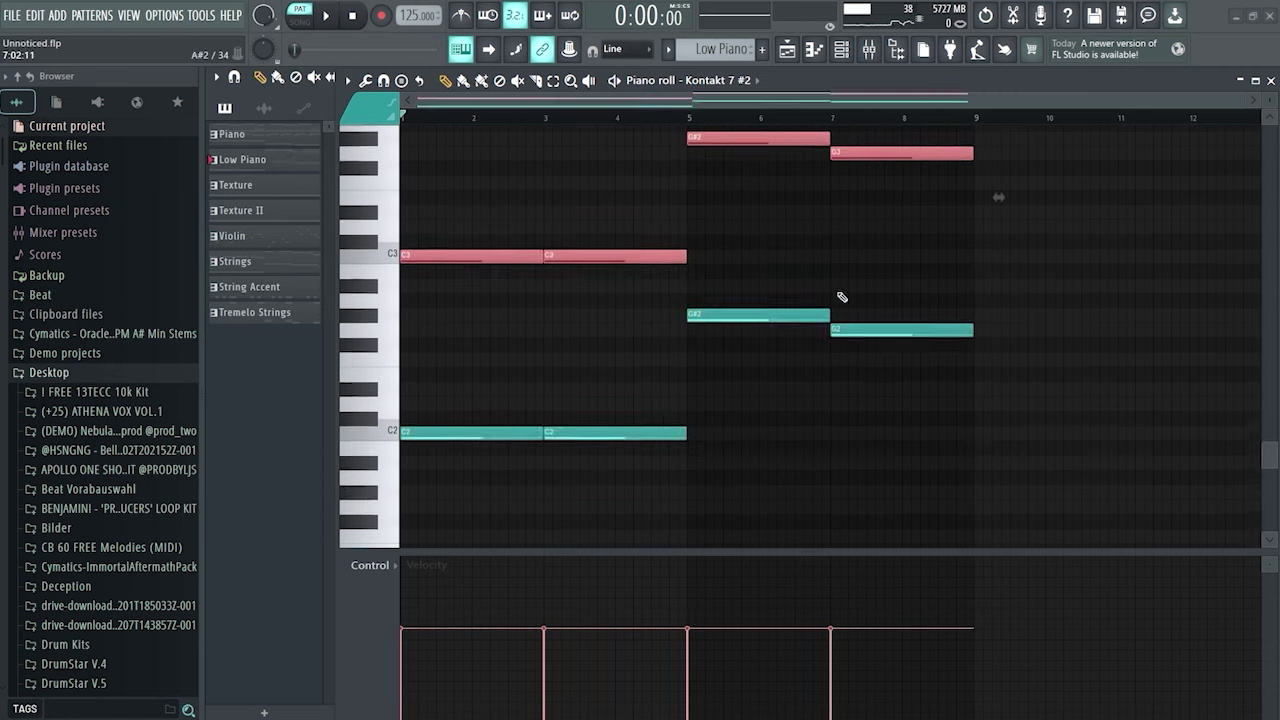
key(space)
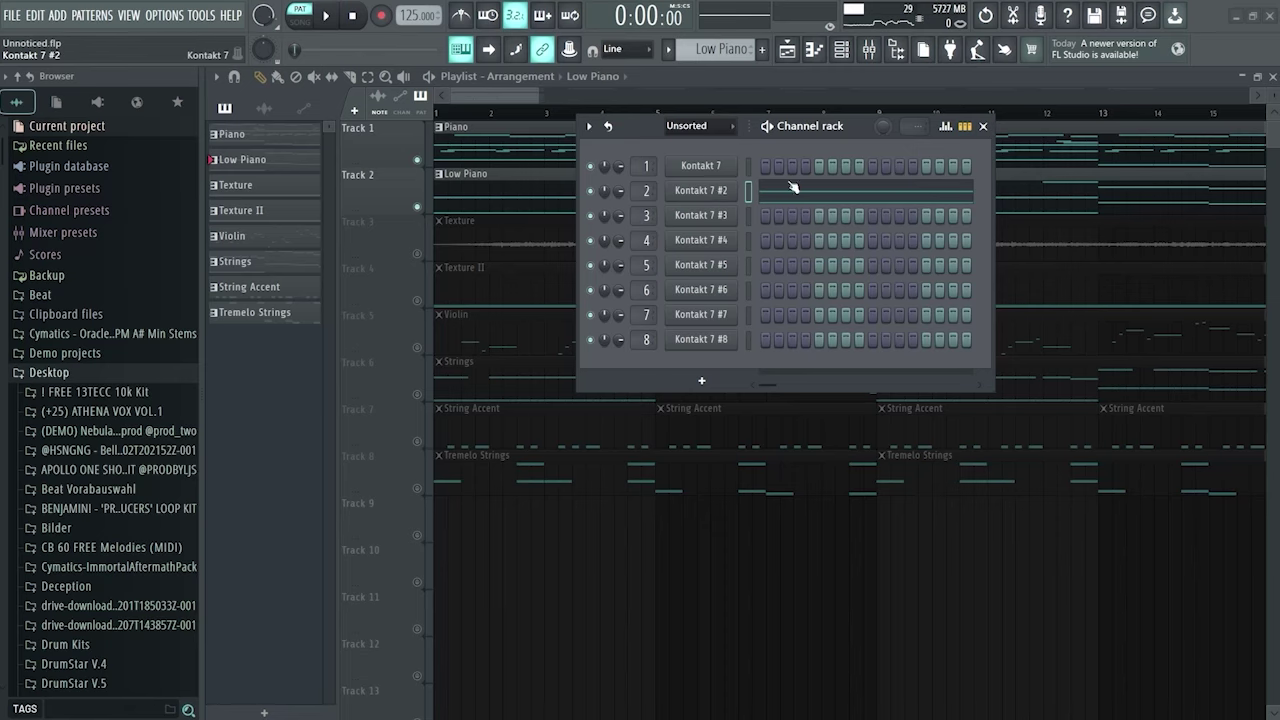
Inspect the Low Piano's Kontakt instrument and the Fruity Reeverb 2 settings on Insert 2
click(701, 190)
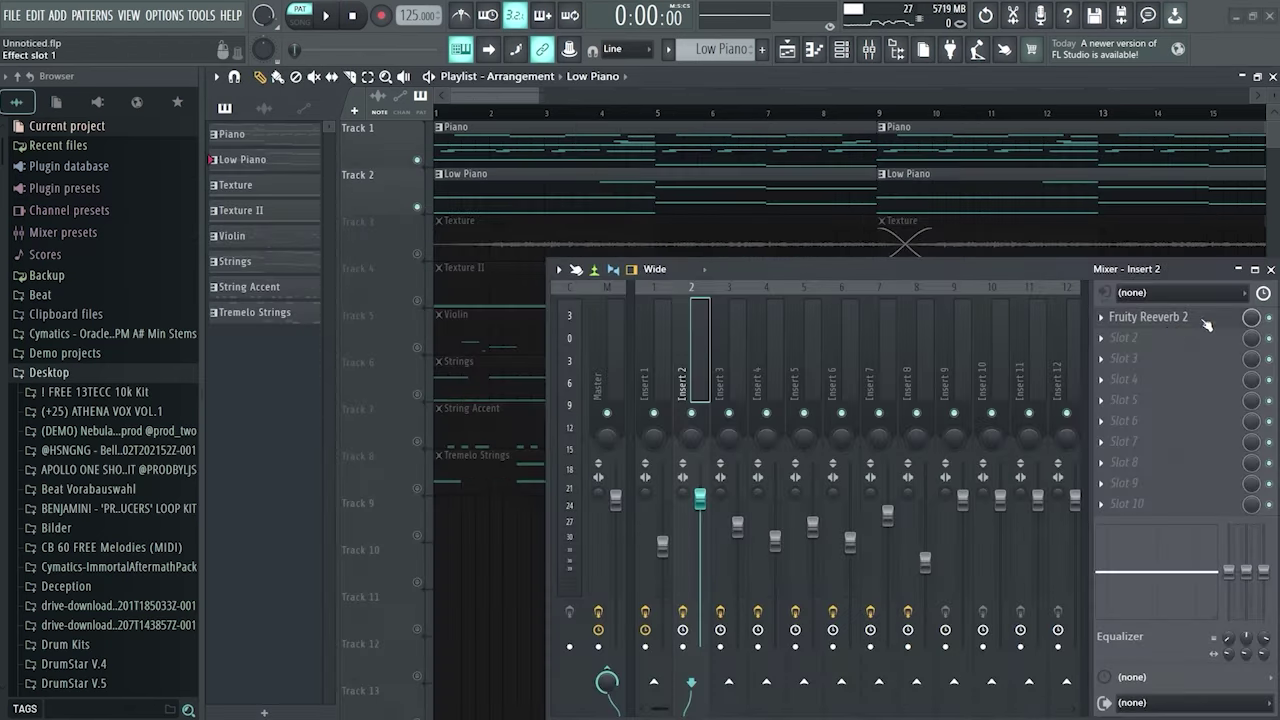
click(1207, 325)
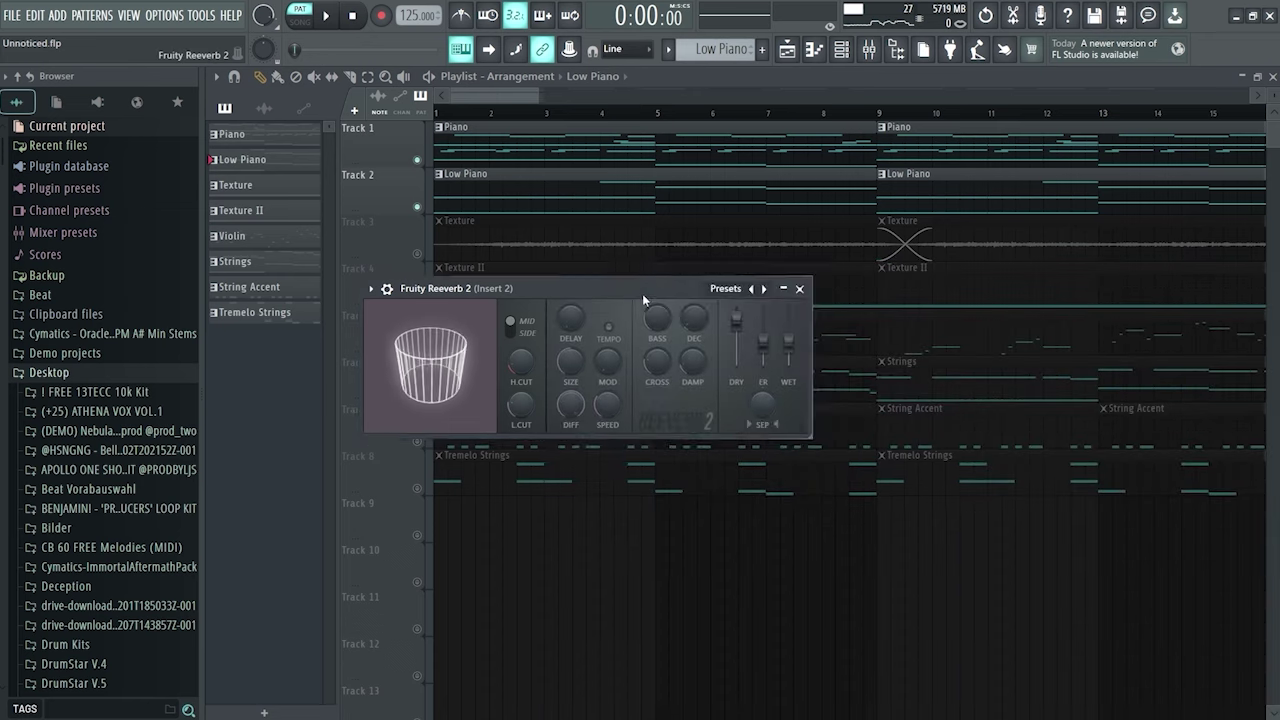
drag(642, 293, 619, 250)
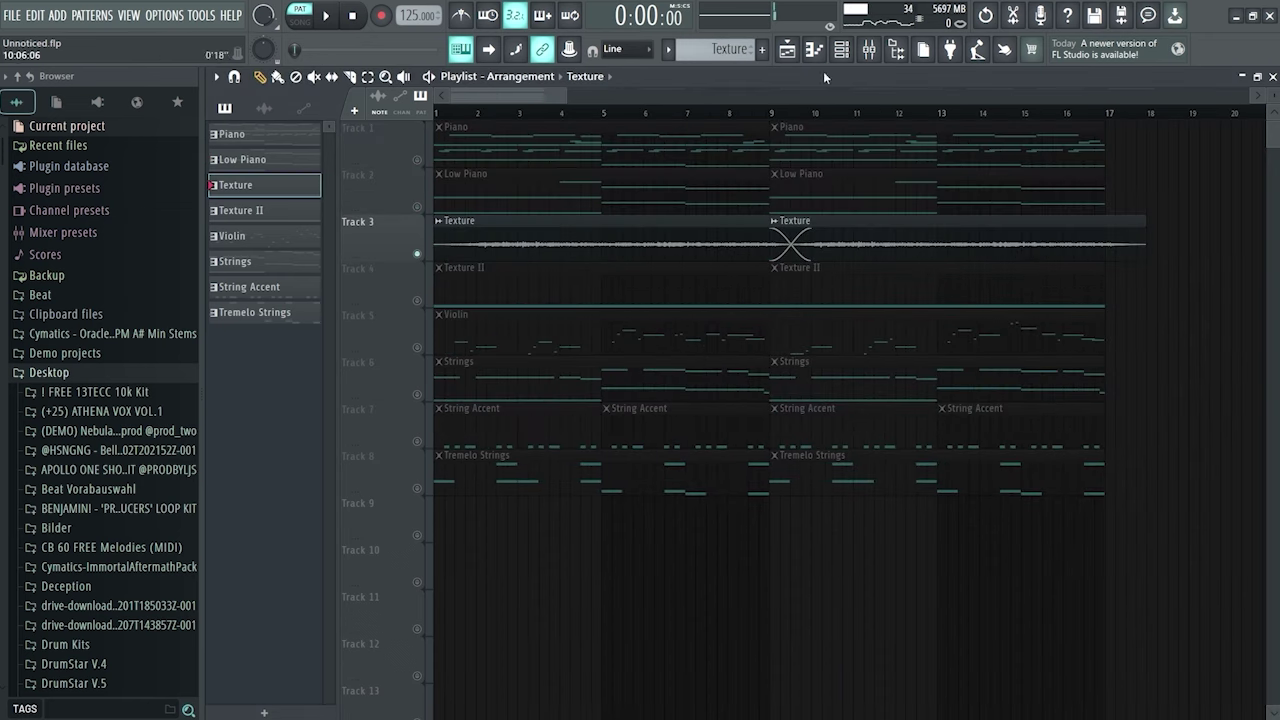
Open the Texture pattern's notes in the piano roll and play them back
click(815, 50)
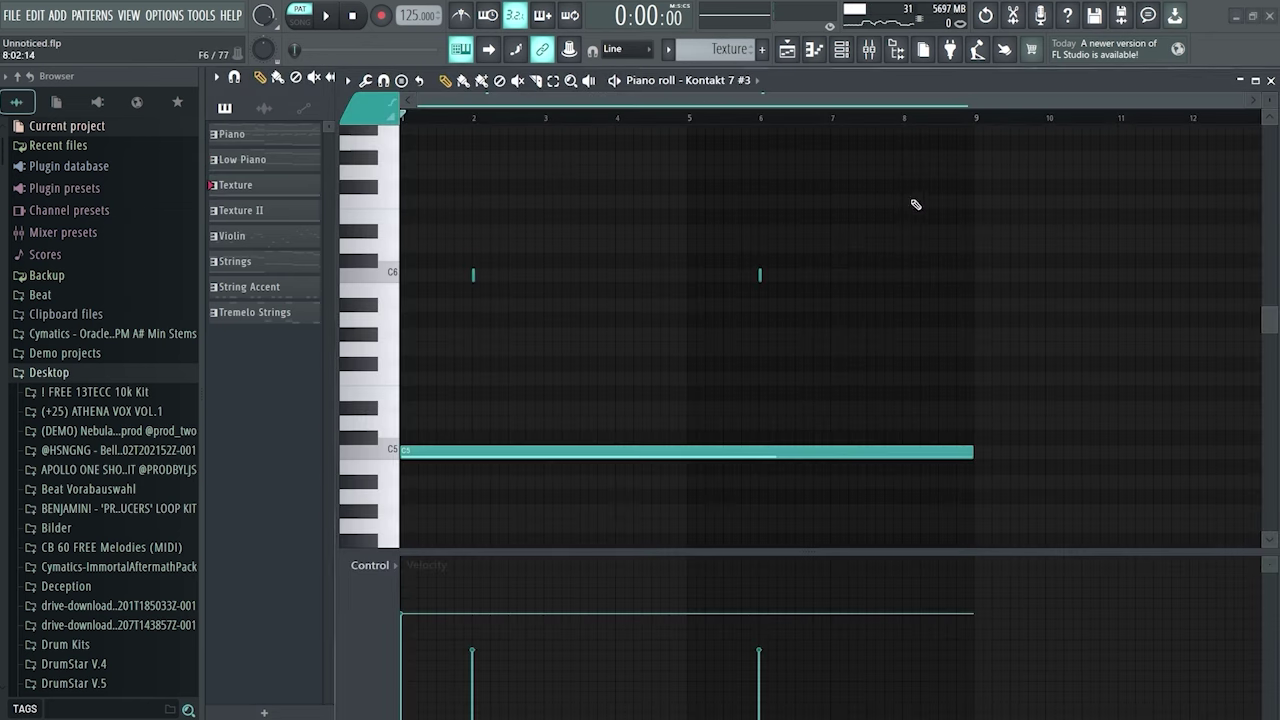
scroll(1020, 204, down, 1)
key(space)
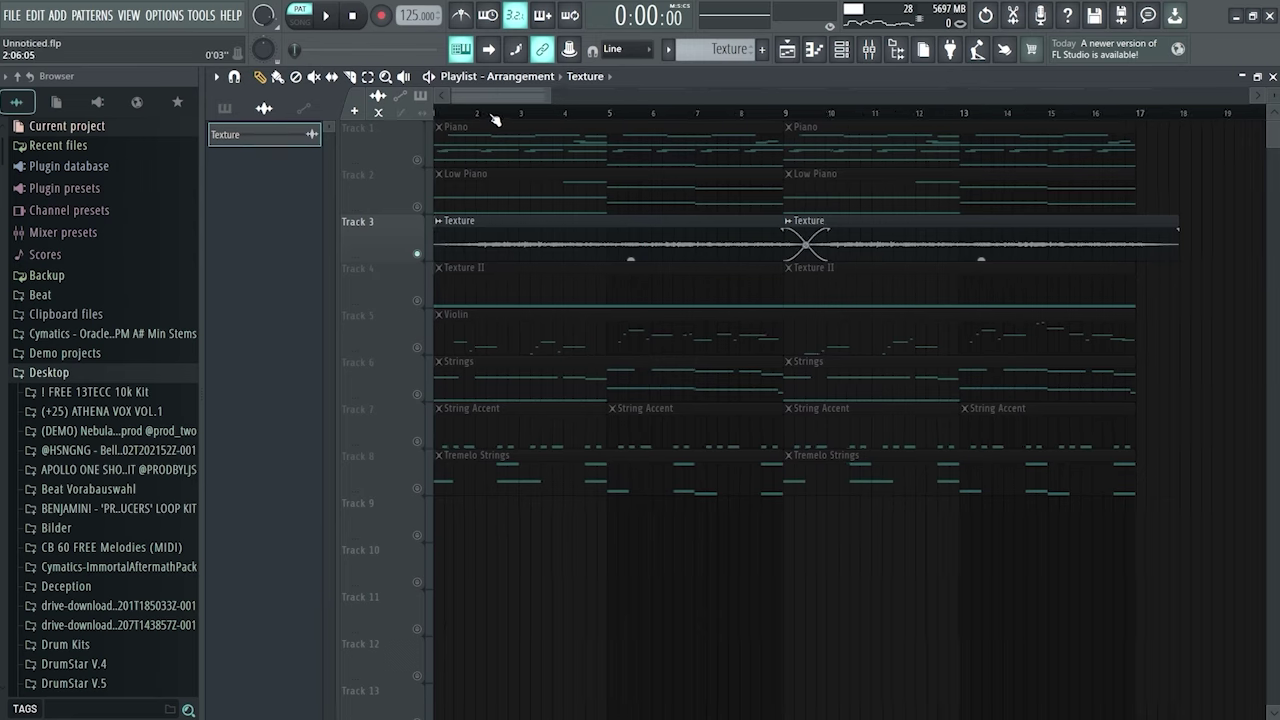
Examine the Texture audio clip on Track 3 and open its source instrument, Kontakt 7 #3
scroll(492, 105, up, 1)
double_click(491, 227)
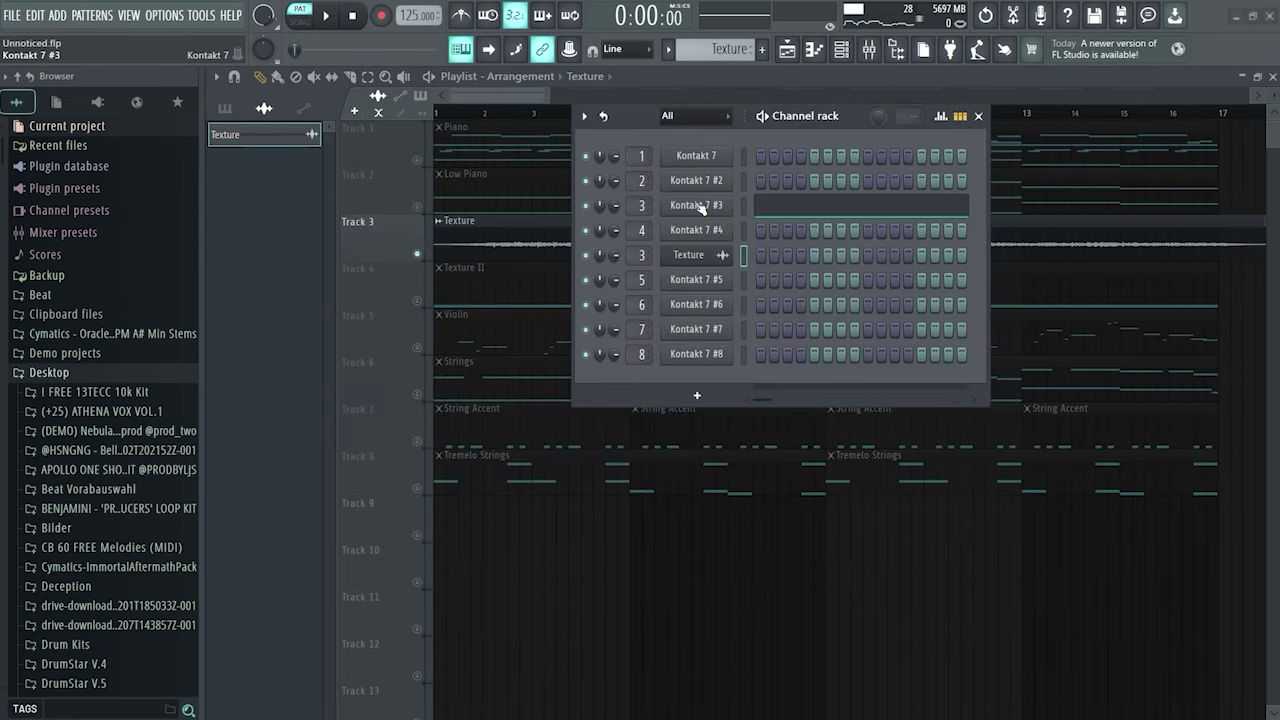
click(700, 208)
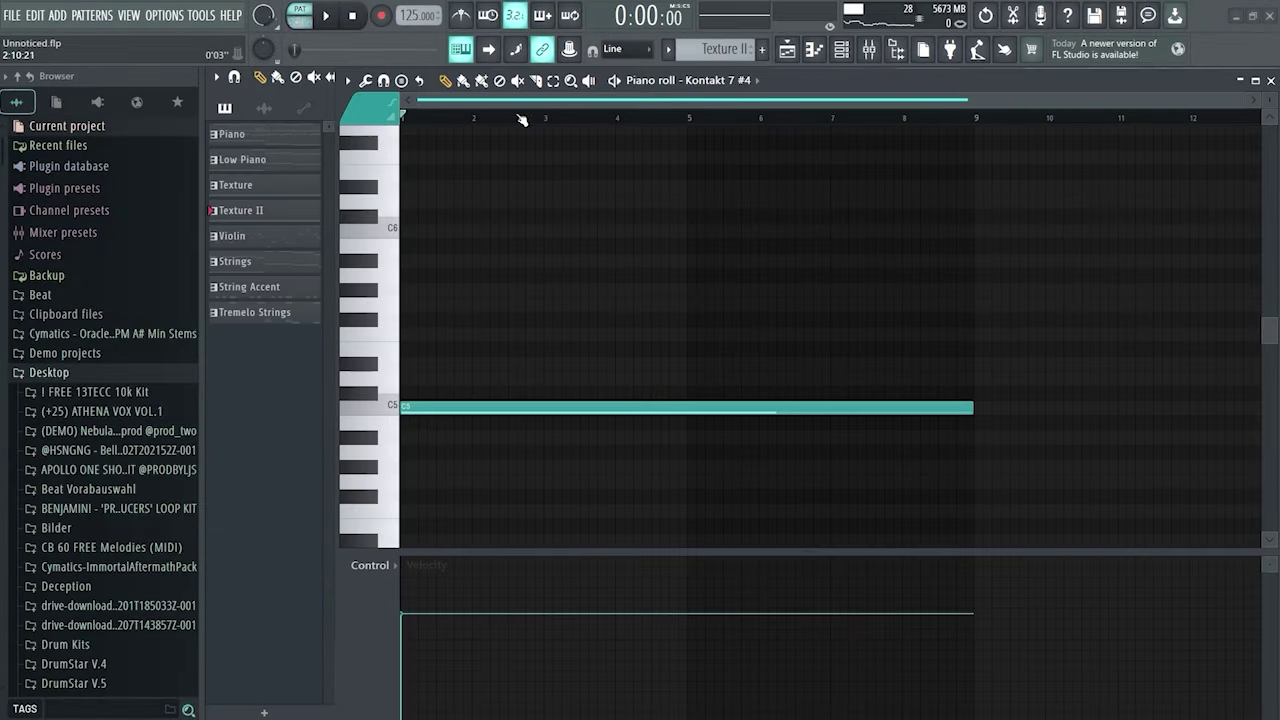
Play the Texture II pattern and view its Balkan Ethnic Orchestra instrument, closing the channel rack
key(space)
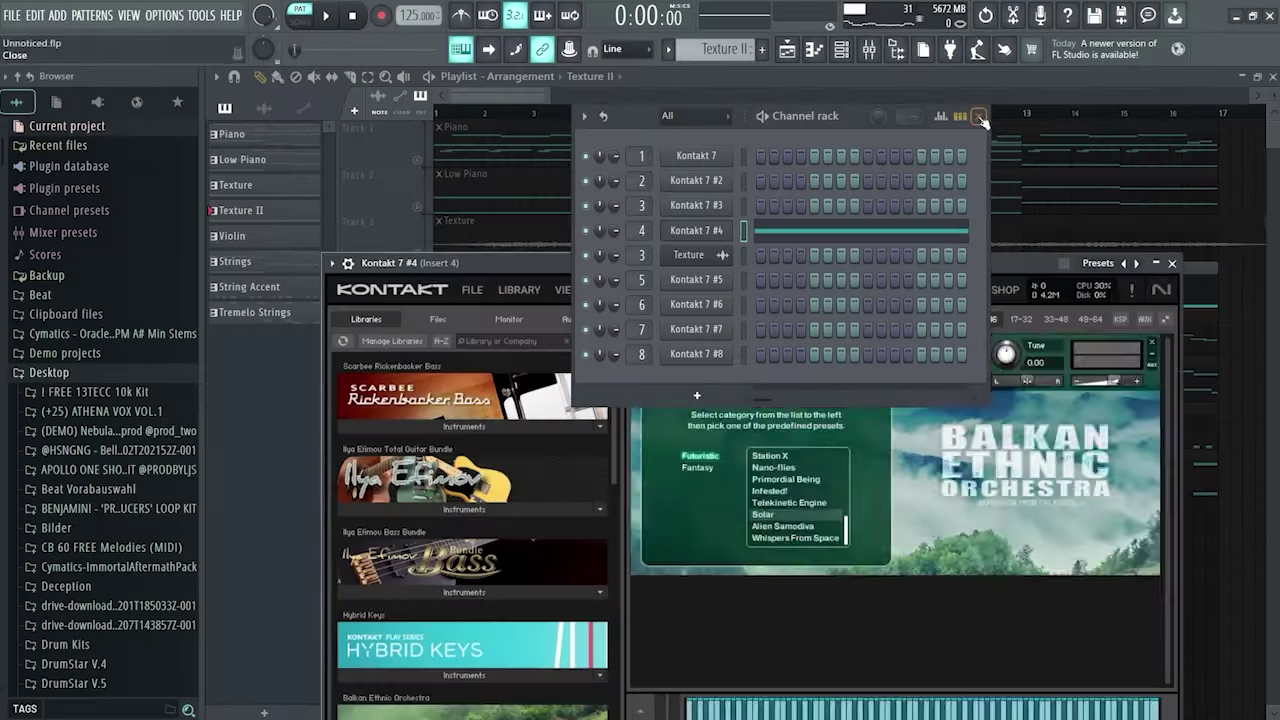
click(980, 117)
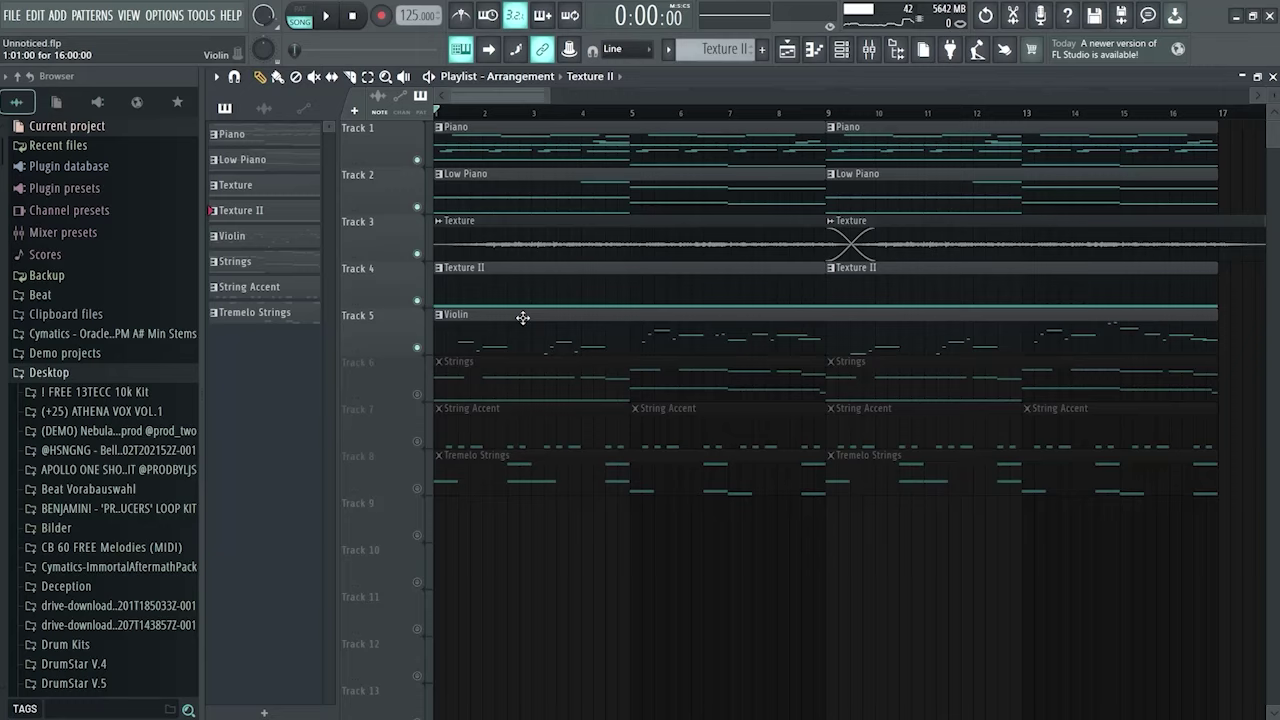
Open the Violin pattern from Track 5 in the piano roll and look over its melody
double_click(523, 317)
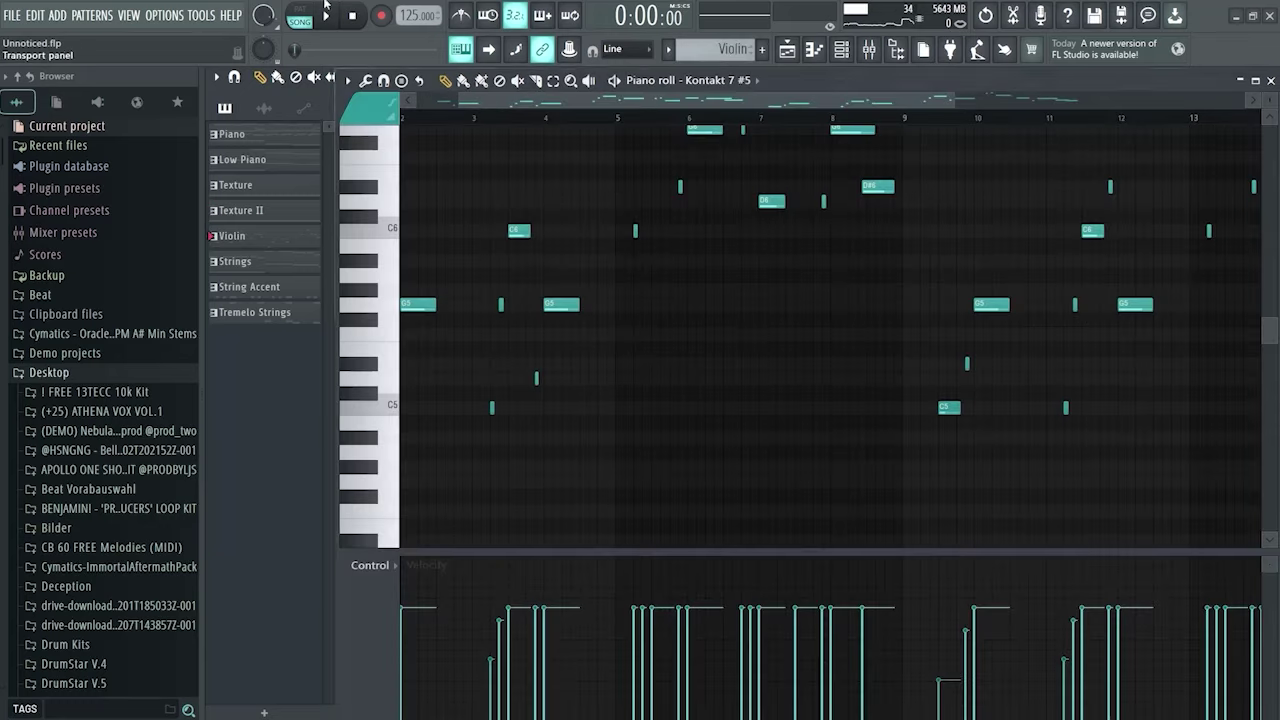
scroll(757, 186, down, 3)
scroll(757, 186, up, 3)
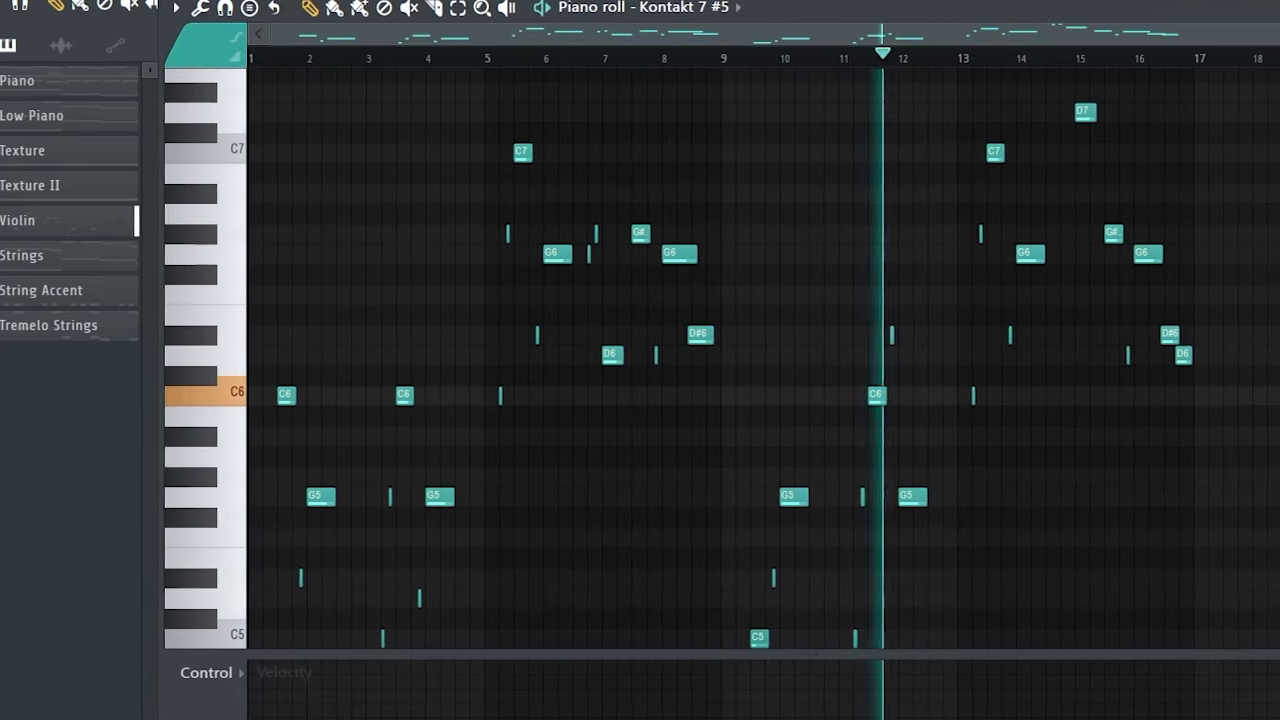
Start an example Violin melody with a C6, a short lower note and a G#5 at bar 2, lengthening the G#5 and playing it back
scroll(763, 358, up, 3)
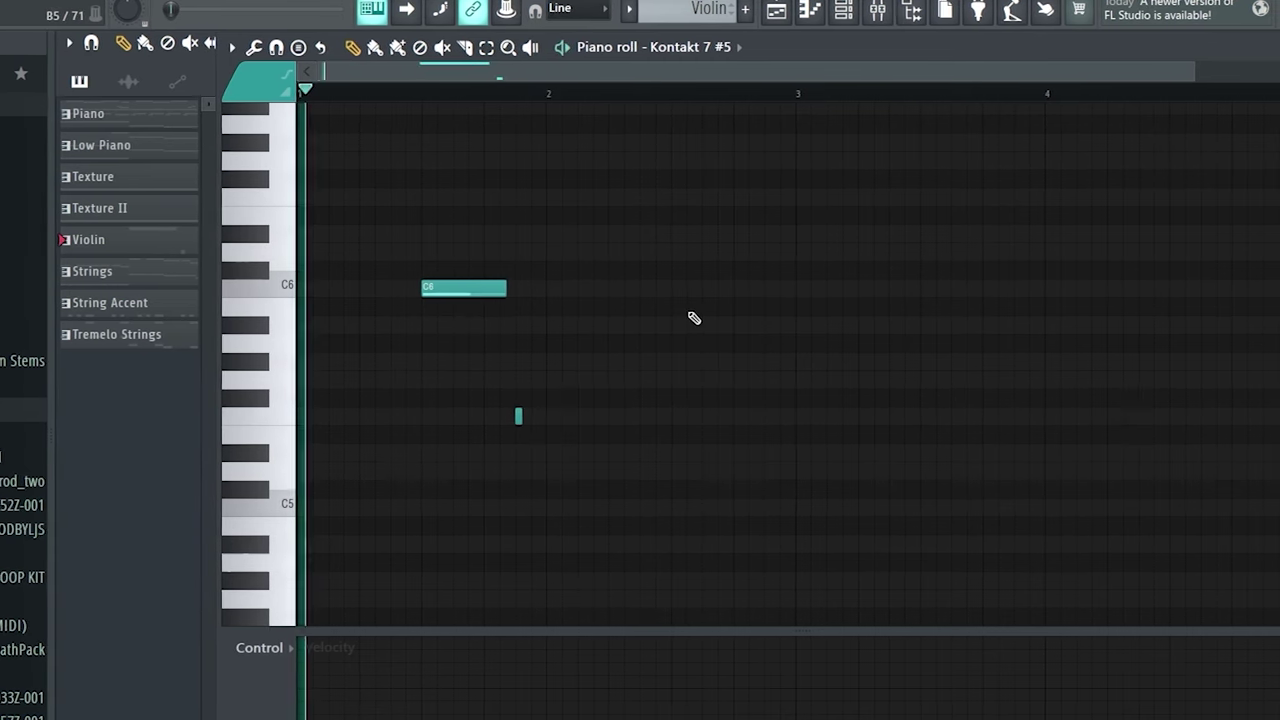
key(space)
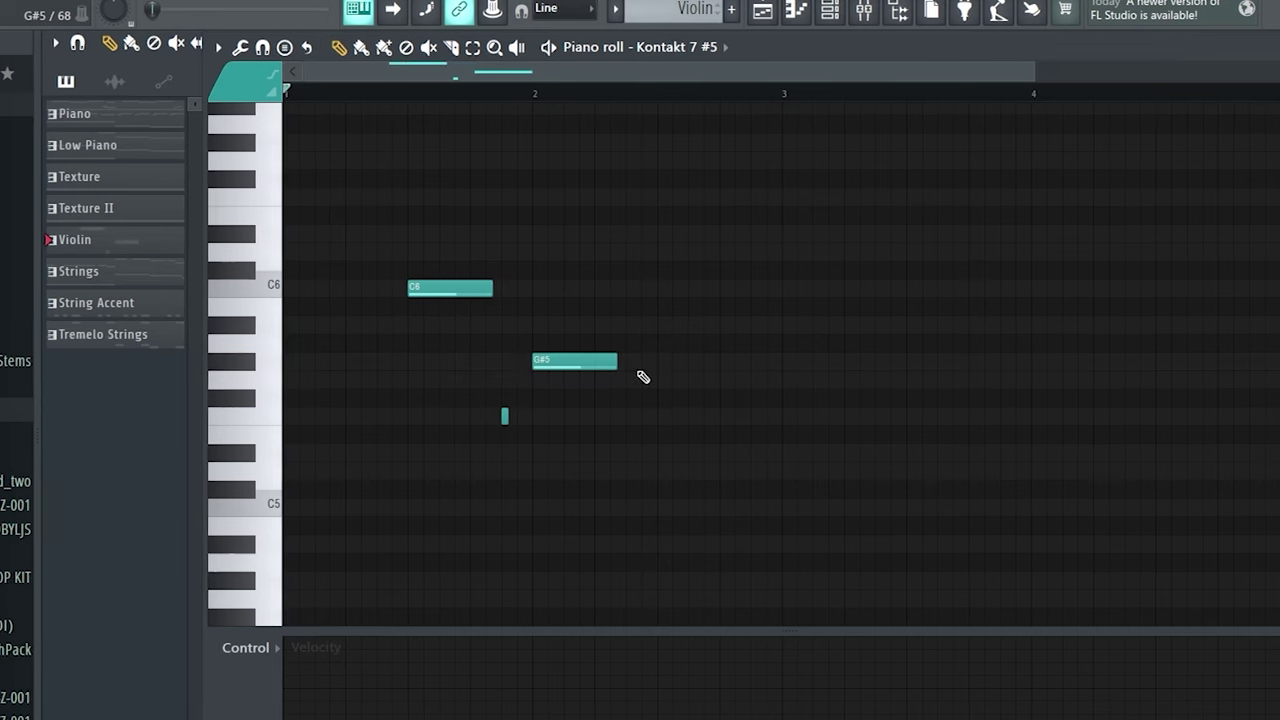
key(space)
drag(612, 366, 660, 367)
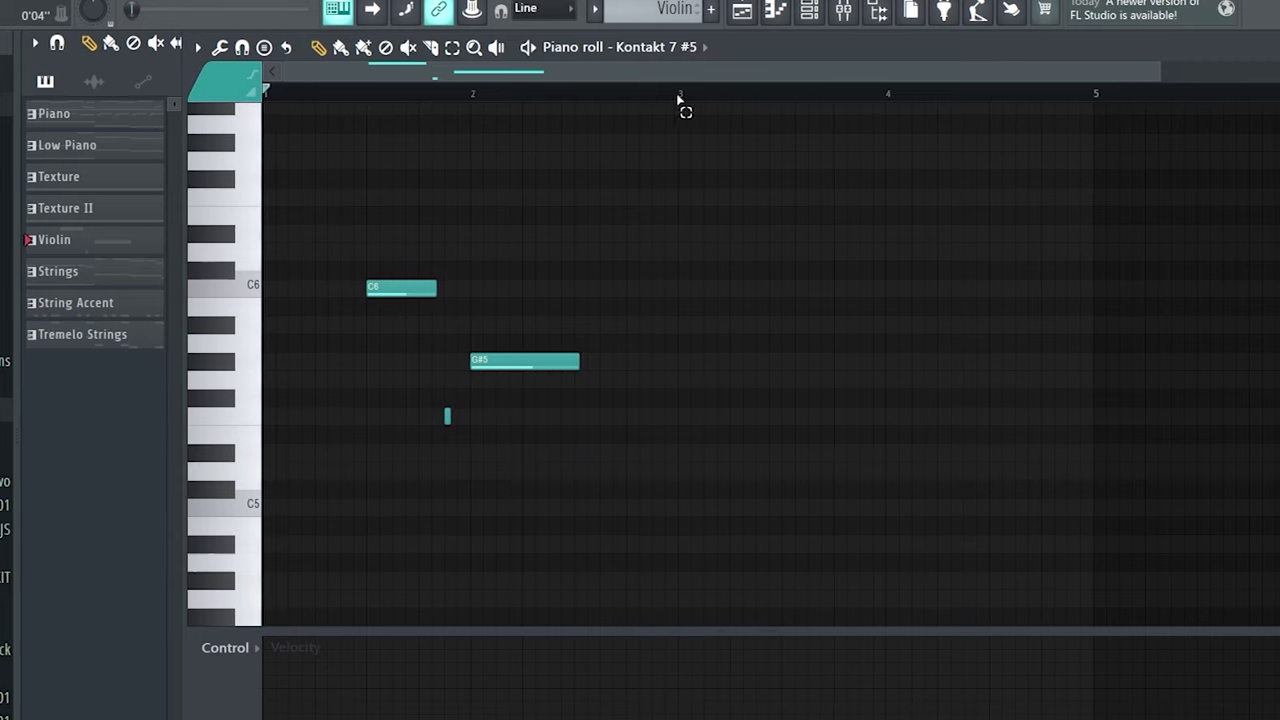
Duplicate the two-bar violin phrase into bars 3 and 4, lower its final note to G5, and play it back
key(ctrl+b)
scroll(703, 97, up, 1)
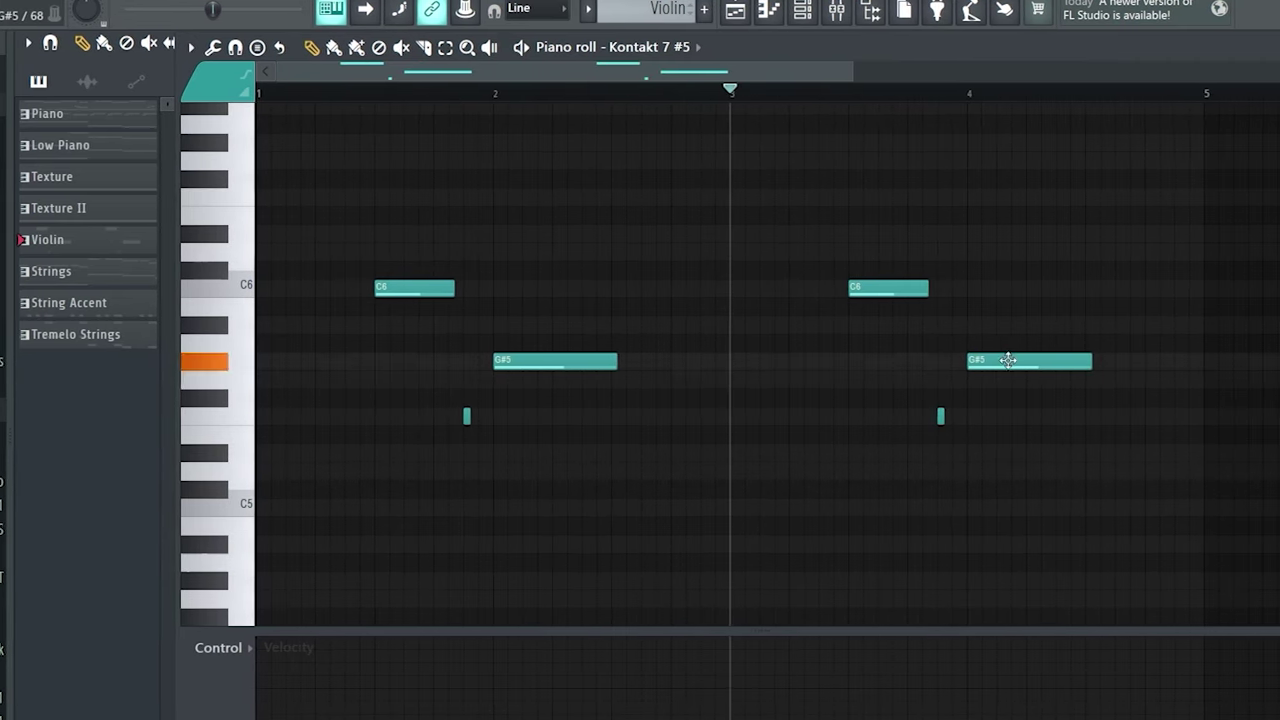
key(space)
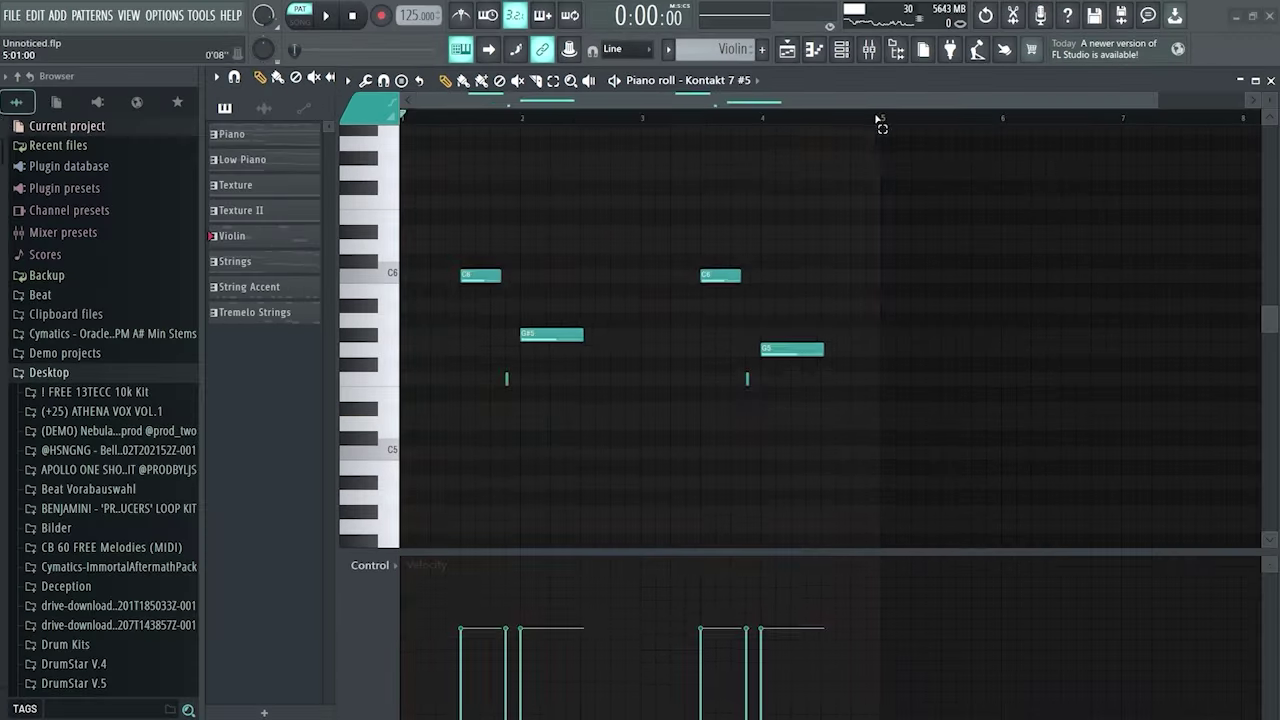
Duplicate the whole four-bar violin phrase into bars 5 to 8, transpose the copy up an octave, and play the result
key(ctrl+a)
key(ctrl+b)
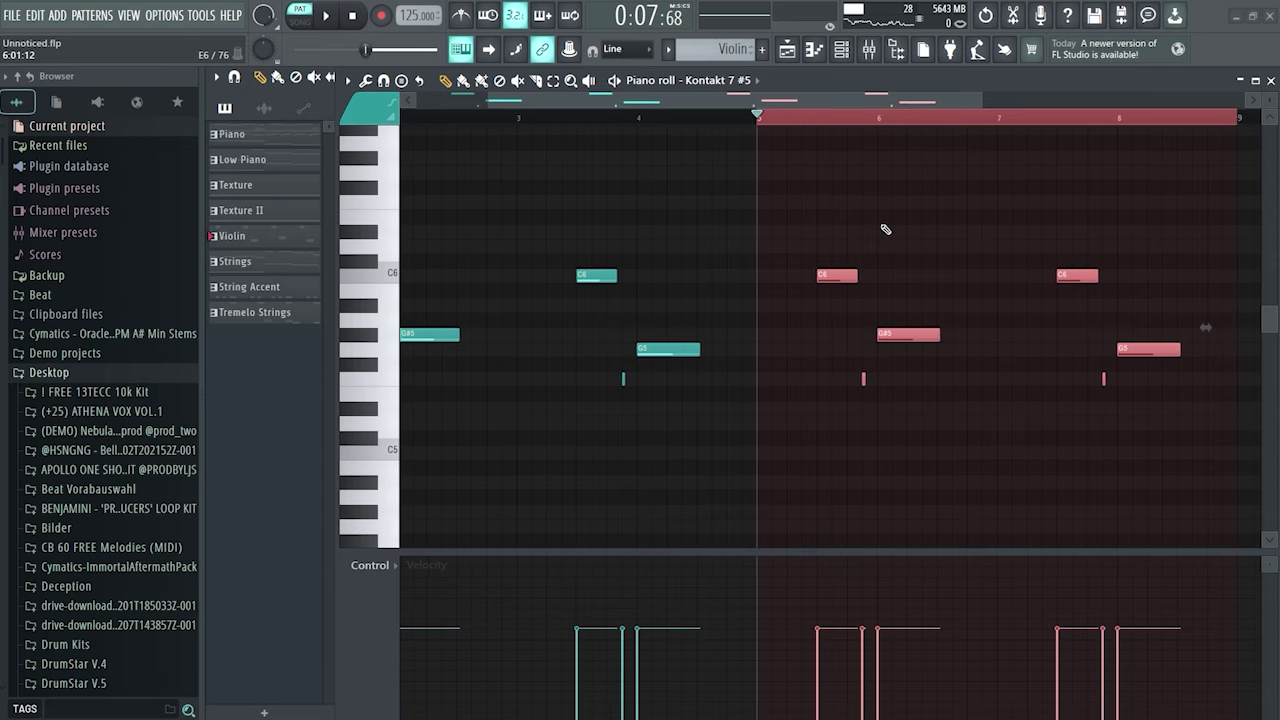
key(ctrl+Up)
key(space)
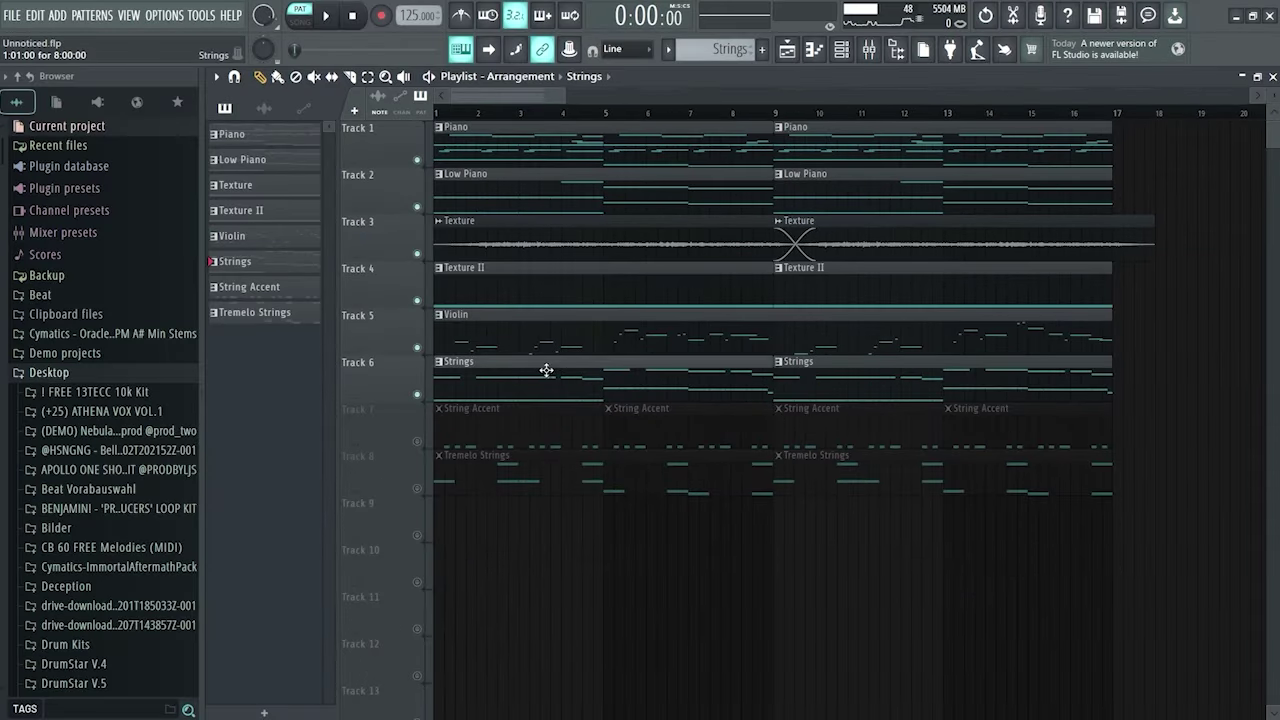
Open the Strings pattern from Track 6 in the piano roll and play it back
double_click(546, 371)
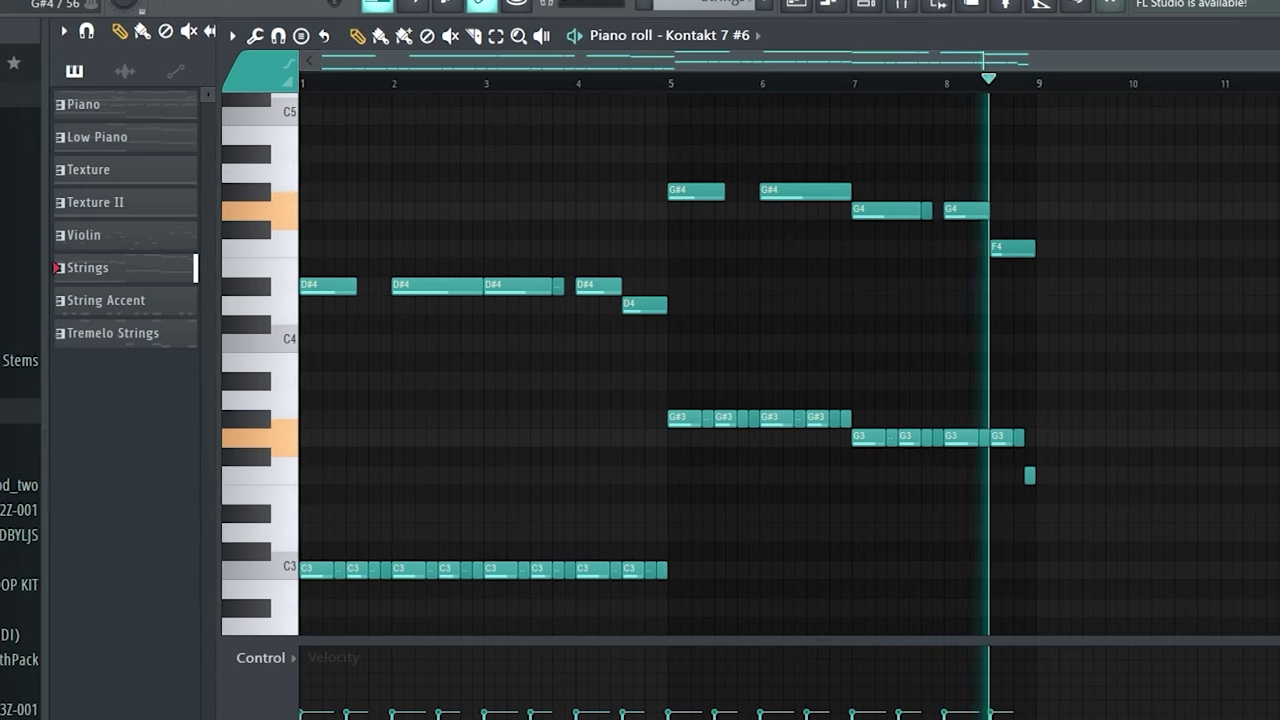
key(space)
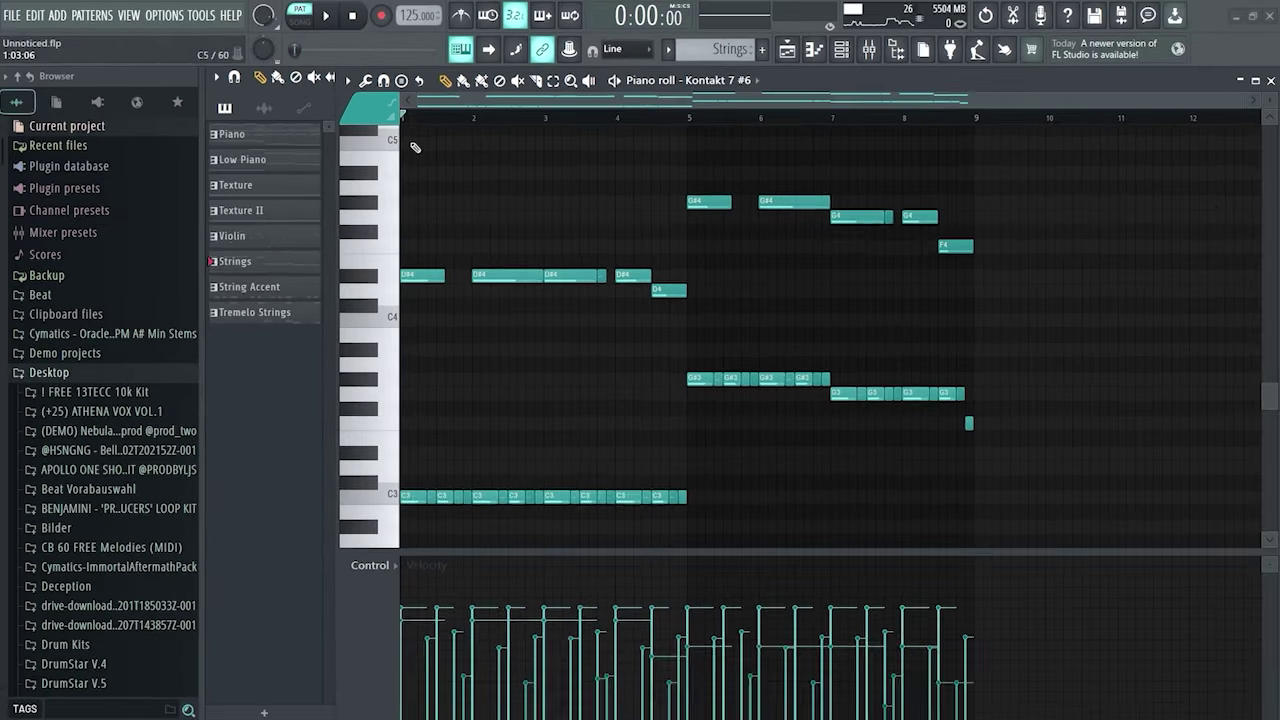
Clear all notes from the Strings pattern and enter one longer and two shorter C3 notes at its start
key(ctrl+a)
key(Delete)
scroll(415, 104, up, 4)
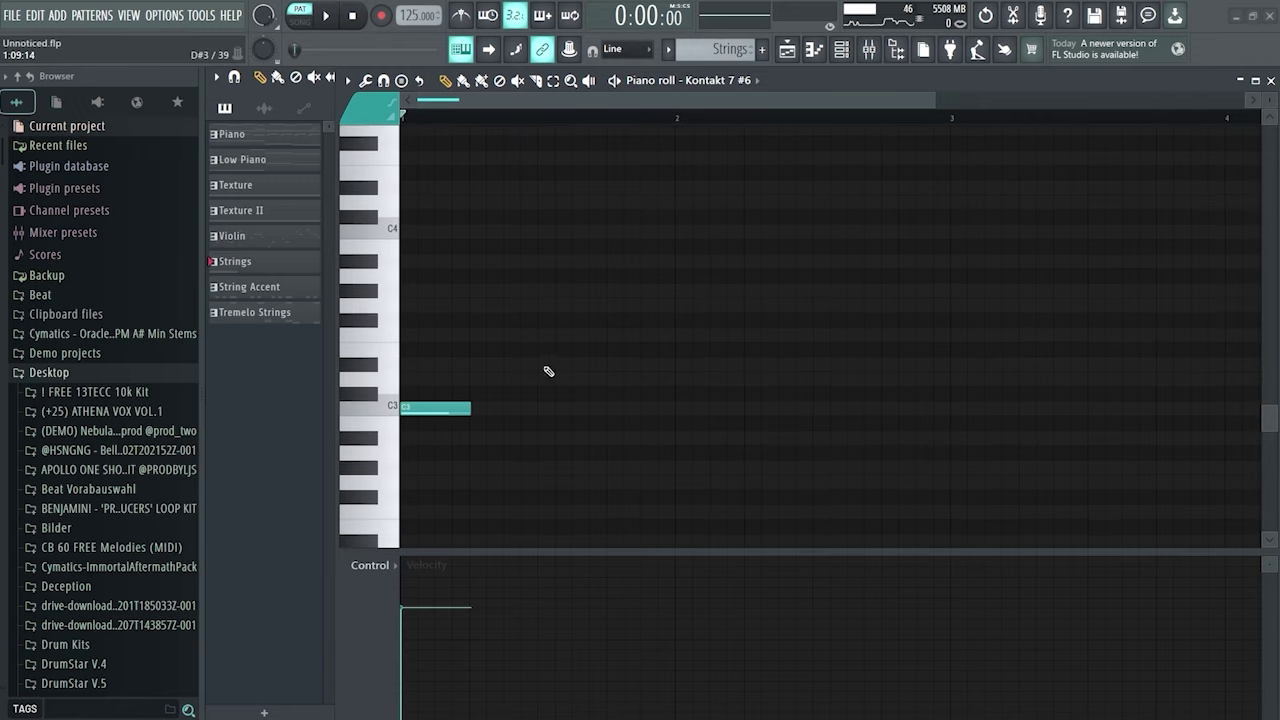
click(485, 408)
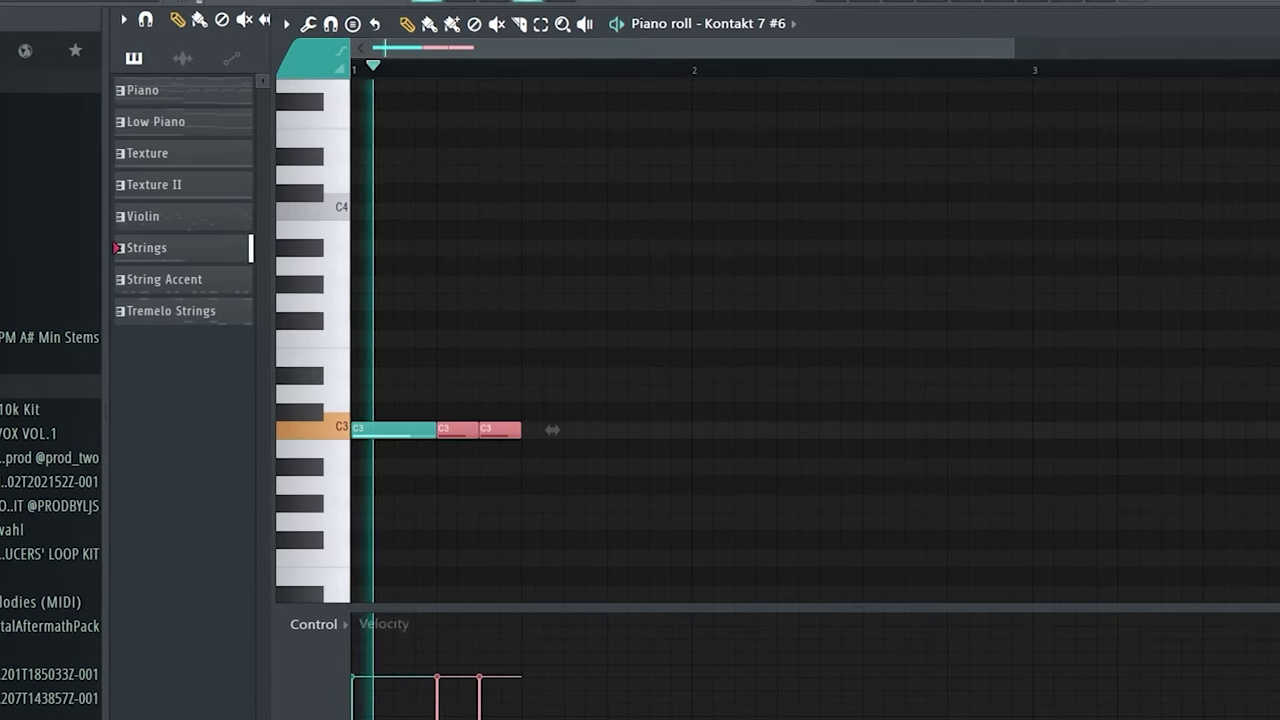
key(space)
ctrl+click(661, 421)
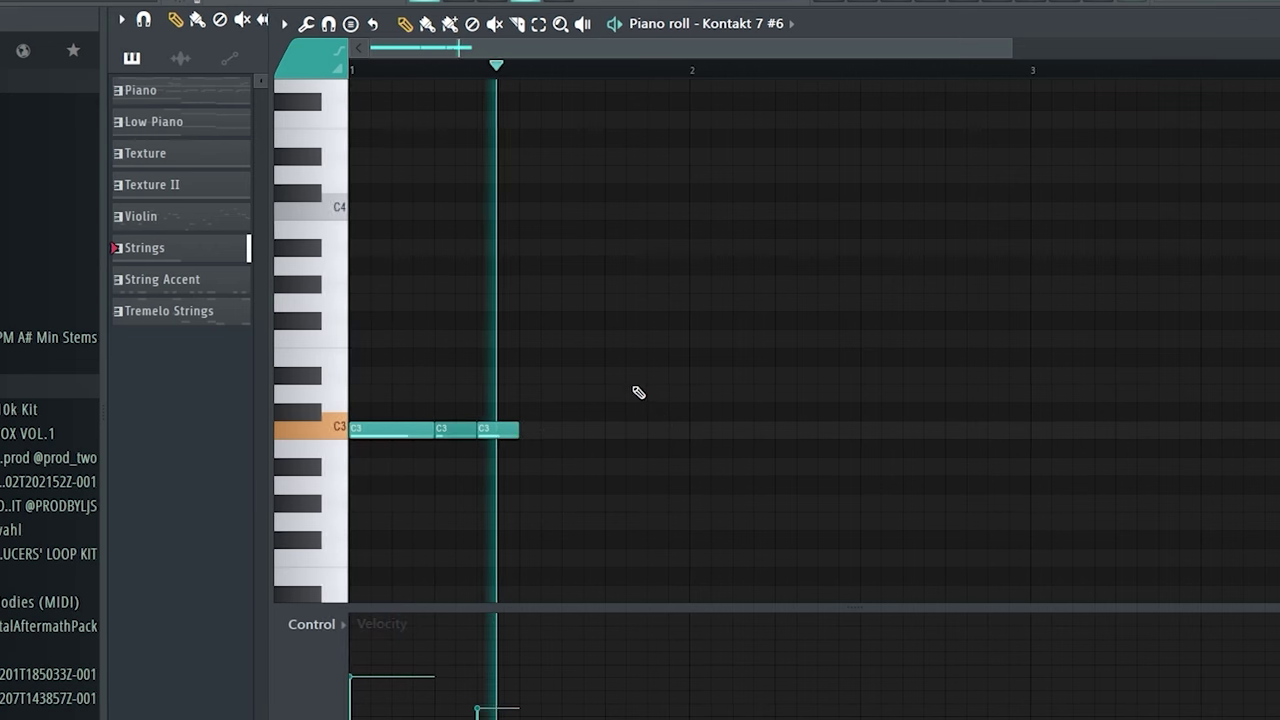
Repeat the three-note C3 rhythm until it fills the first two bars, playing it back to check
key(space)
key(space)
key(ctrl+a)
key(ctrl+b)
ctrl+click(559, 310)
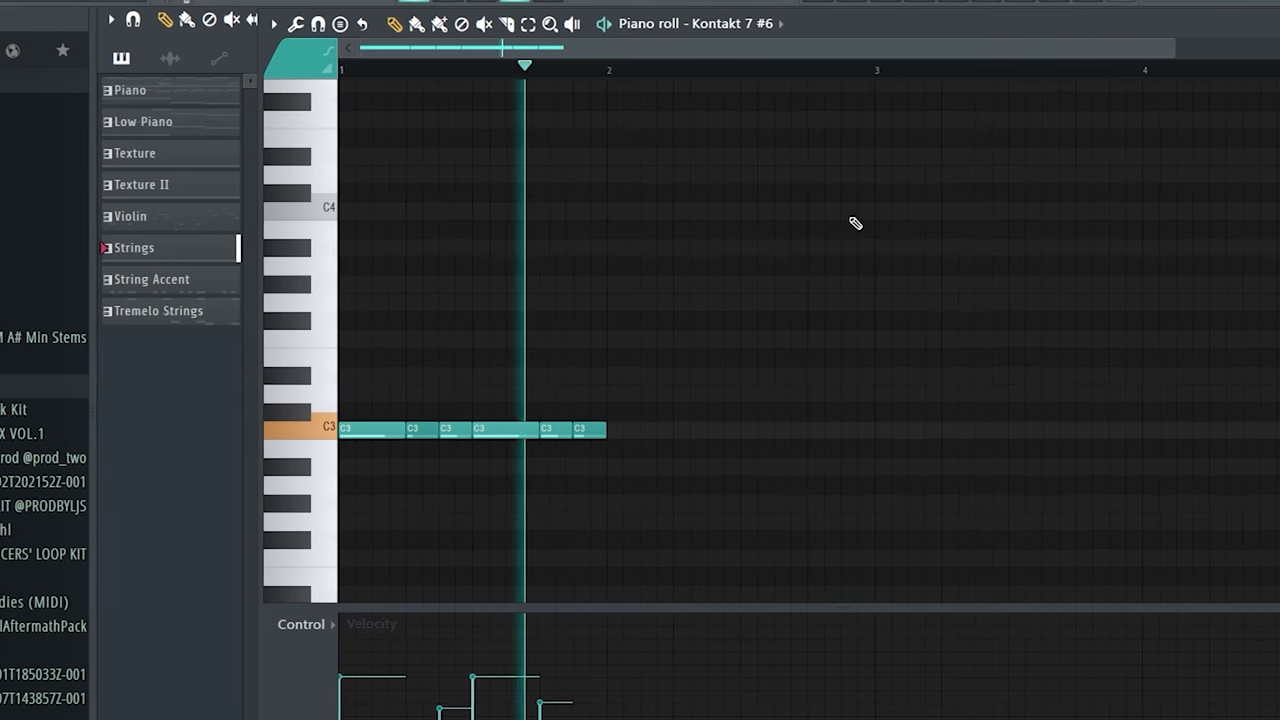
key(space)
key(ctrl+b)
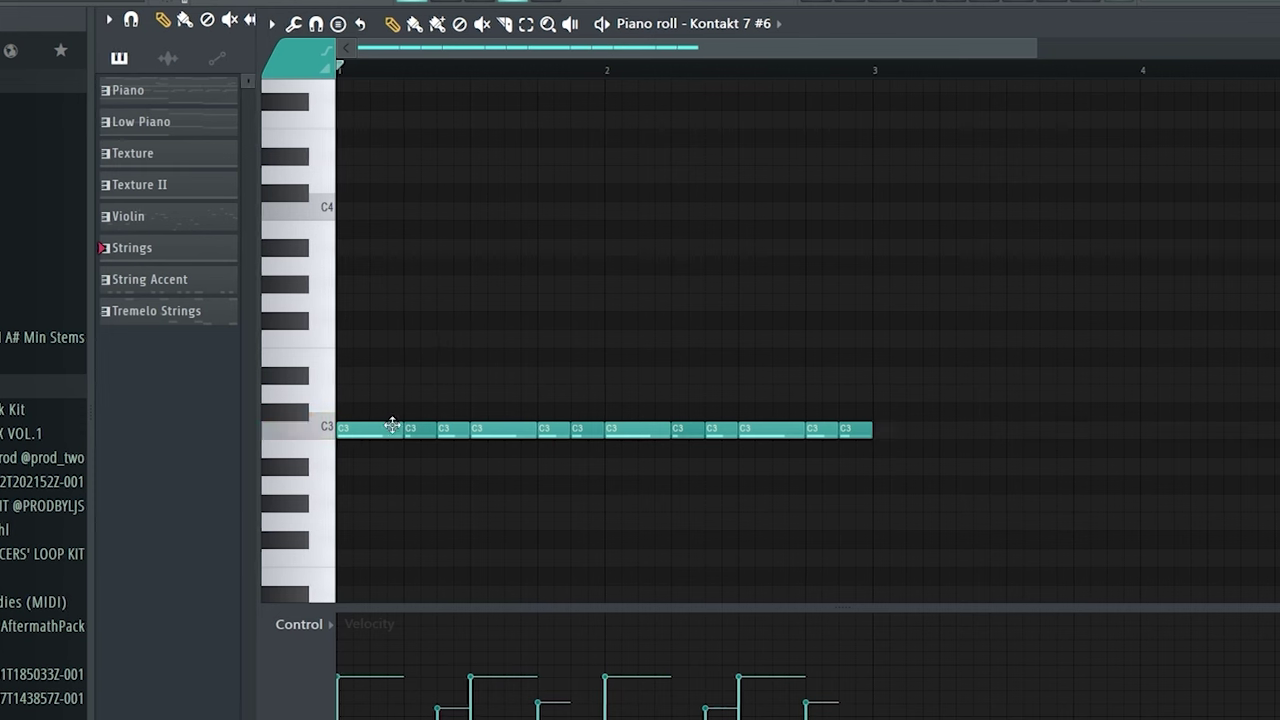
key(space)
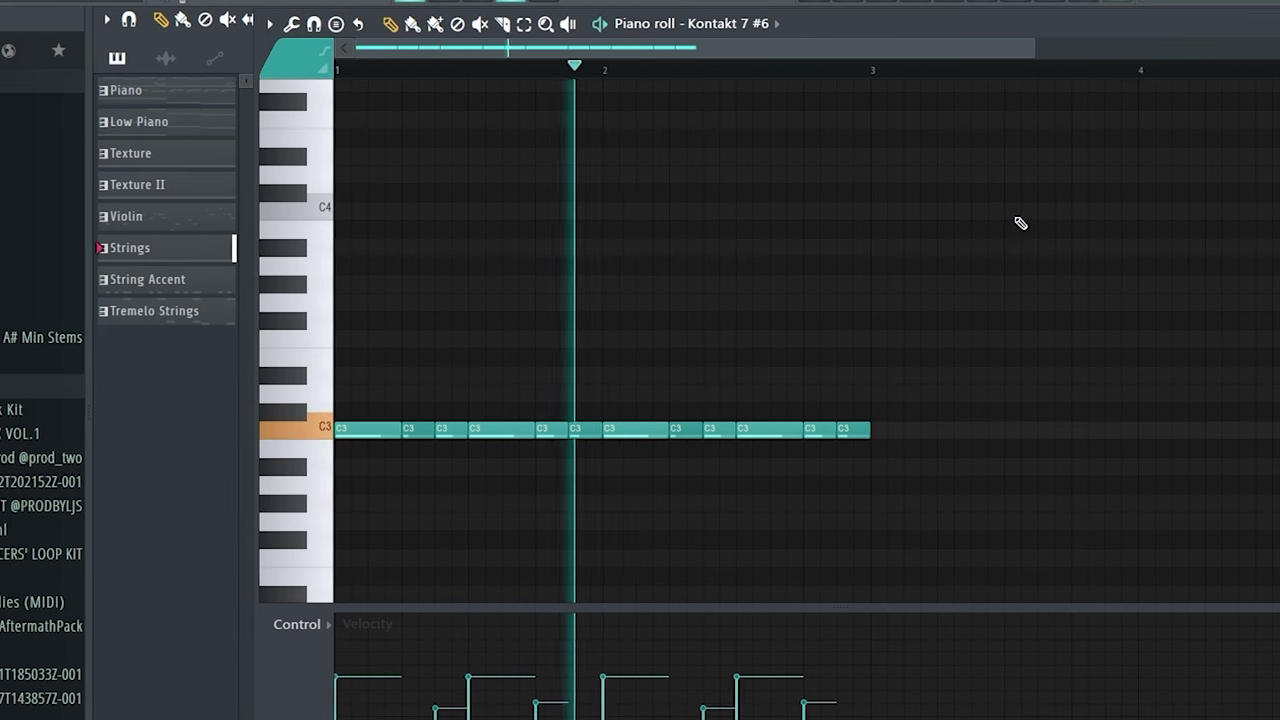
key(space)
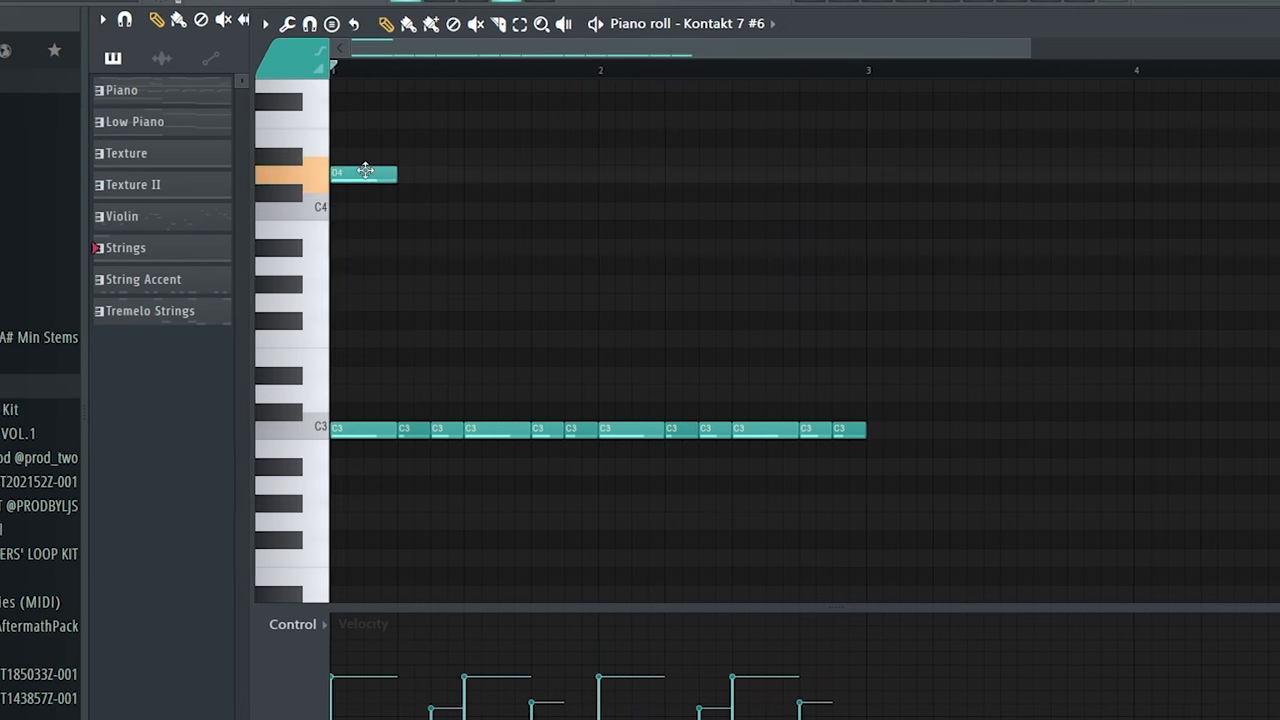
Add a top melody of D#4, D4, D#4, G#4 and G4 above the C3 rhythm and play it back
key(space)
click(566, 172)
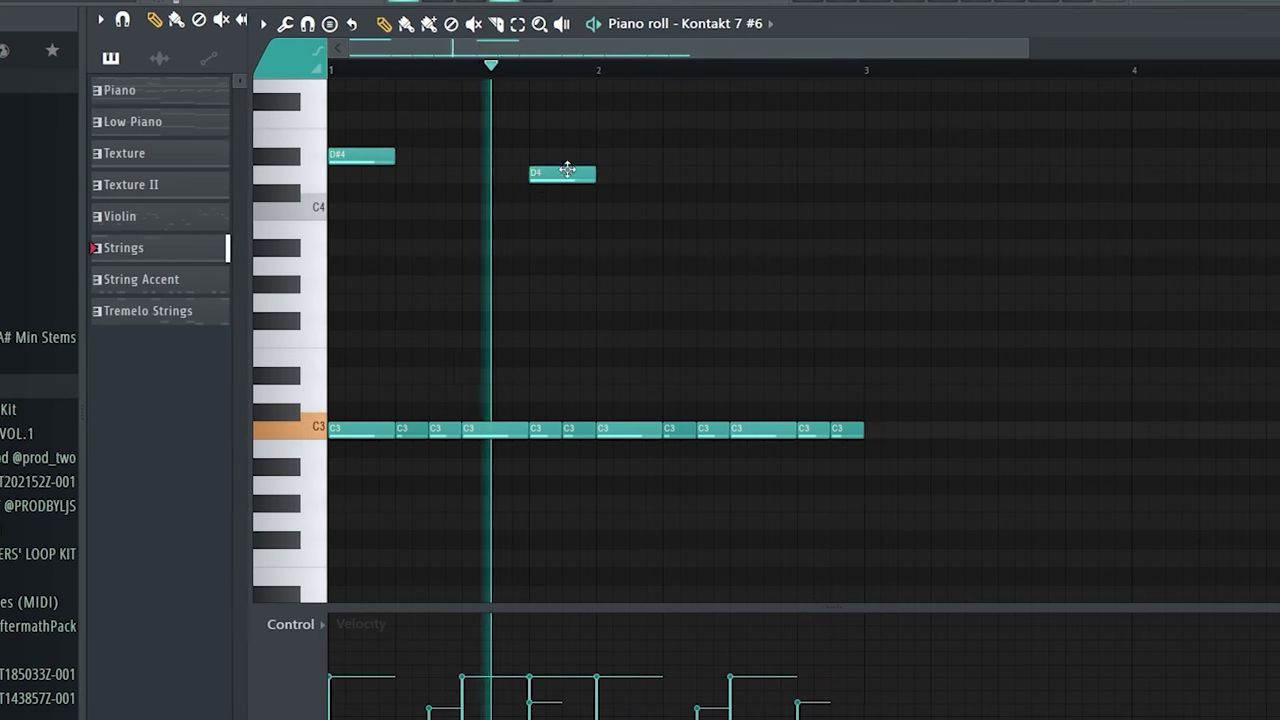
click(625, 156)
key(space)
scroll(775, 150, up, 3)
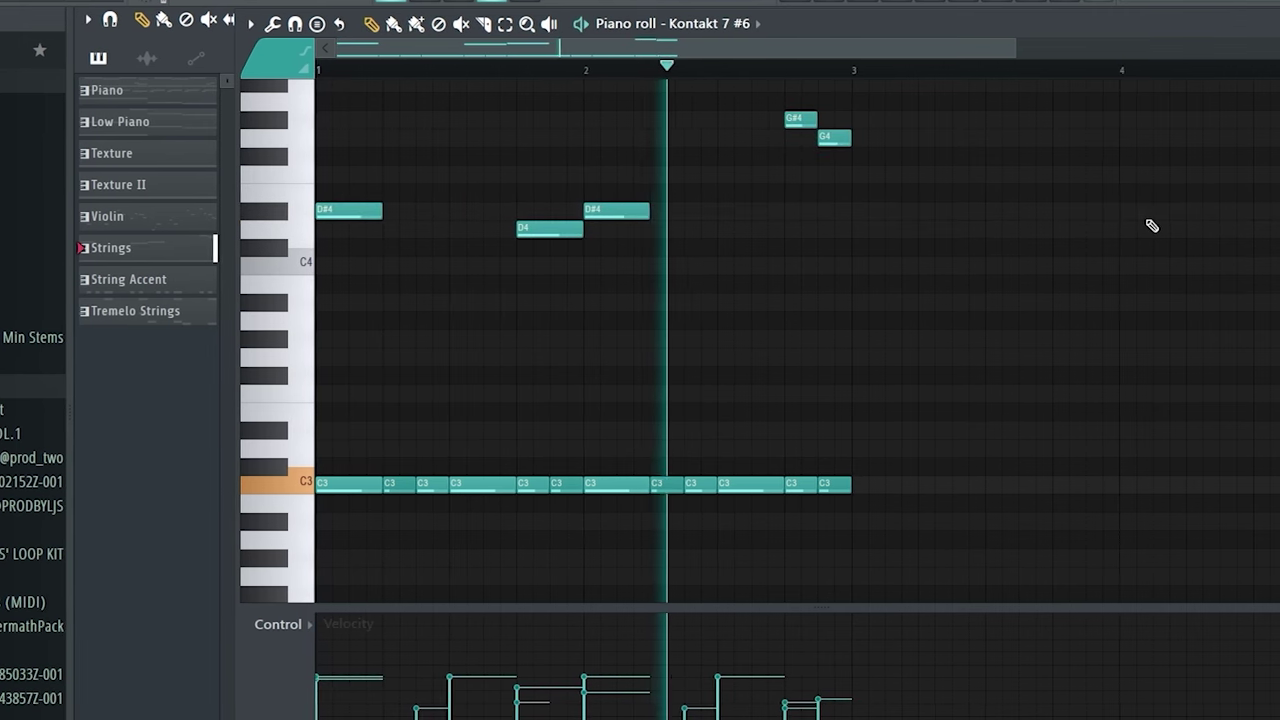
key(space)
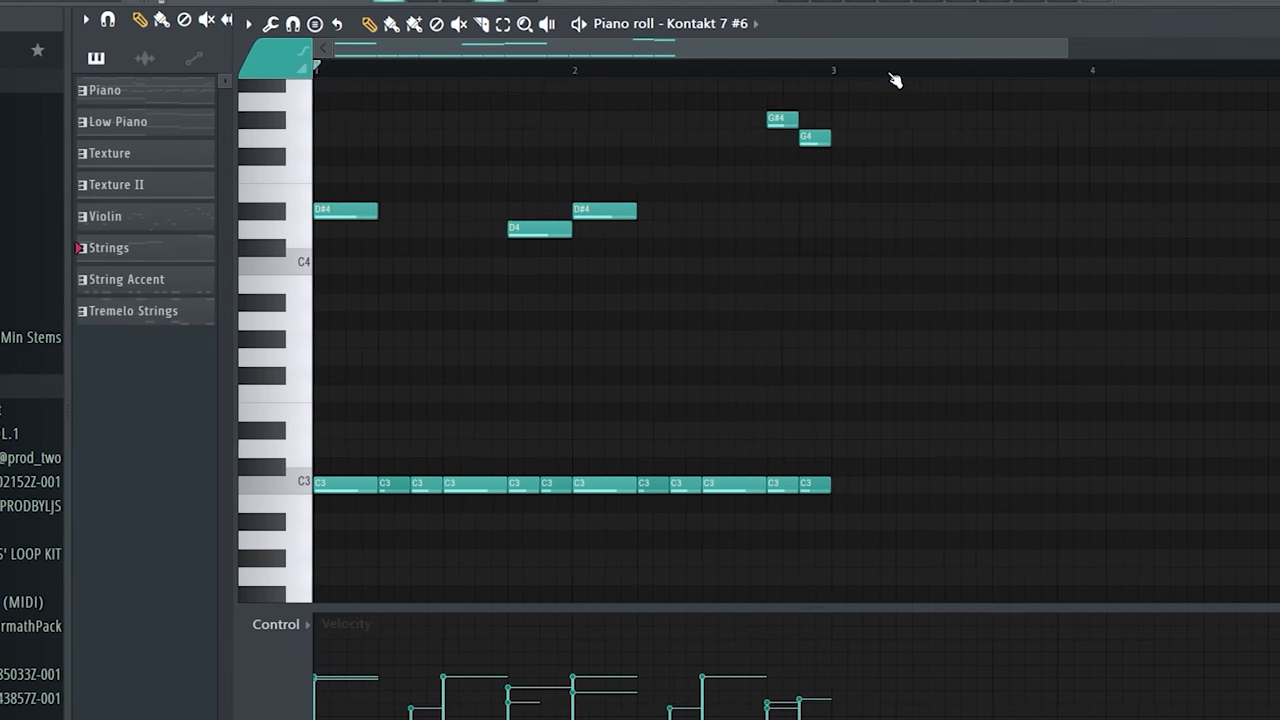
Duplicate the two-bar strings phrase, and duplicate the result again to fill eight bars
scroll(895, 80, down, 2)
key(ctrl+b)
scroll(775, 78, down, 1)
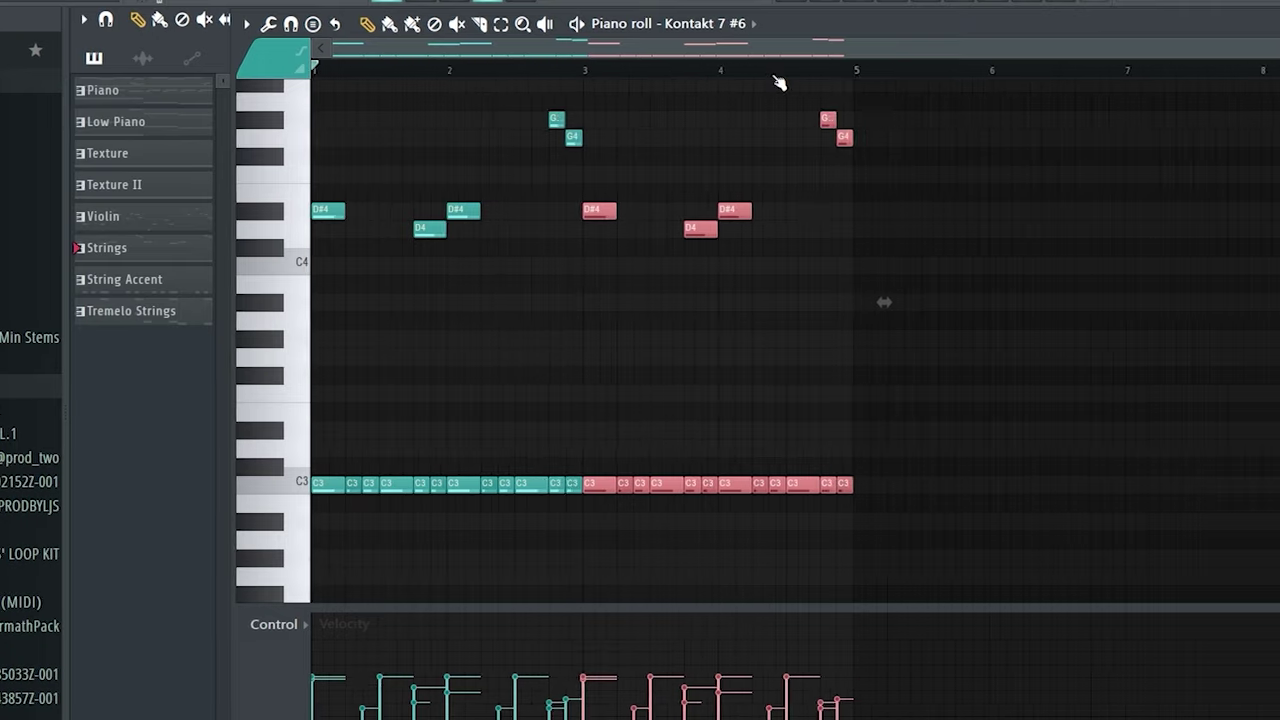
key(ctrl+b)
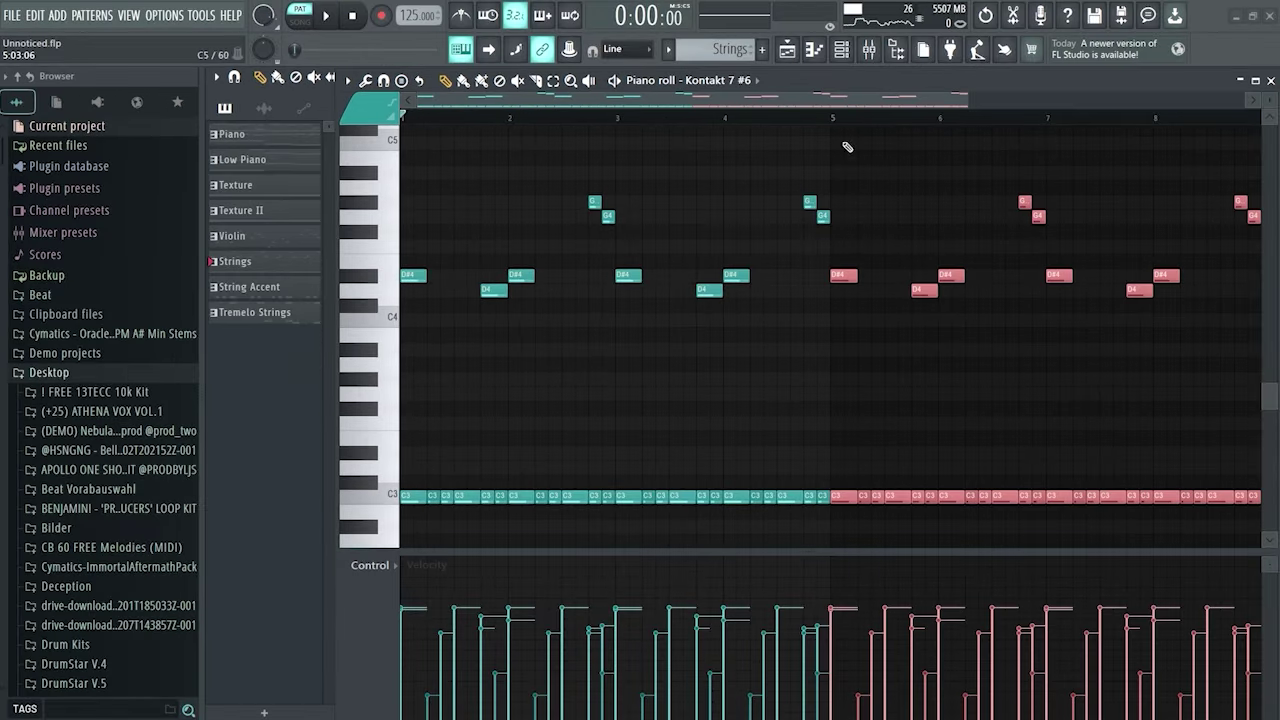
Move the bass notes in bars 5 and 6 to G#3 and those in bars 7 and 8 to G3, and play the pattern
scroll(847, 147, down, 2)
scroll(797, 406, down, 2)
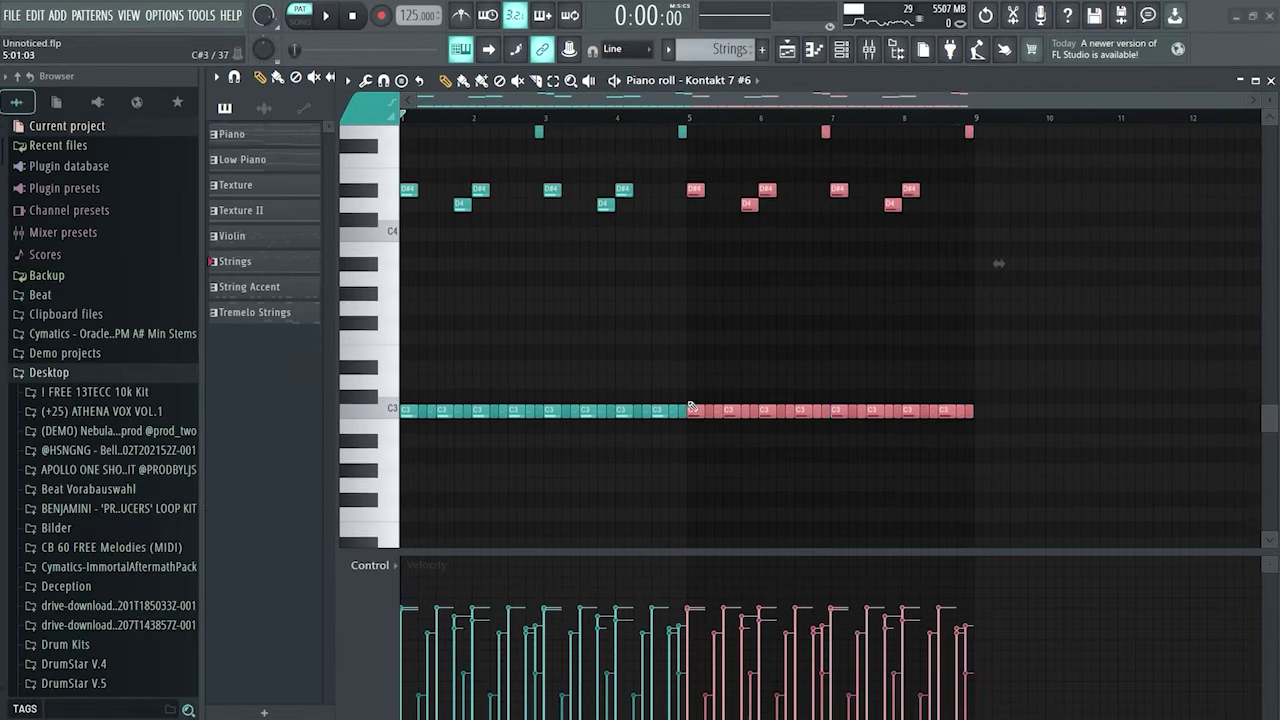
drag(689, 403, 694, 290)
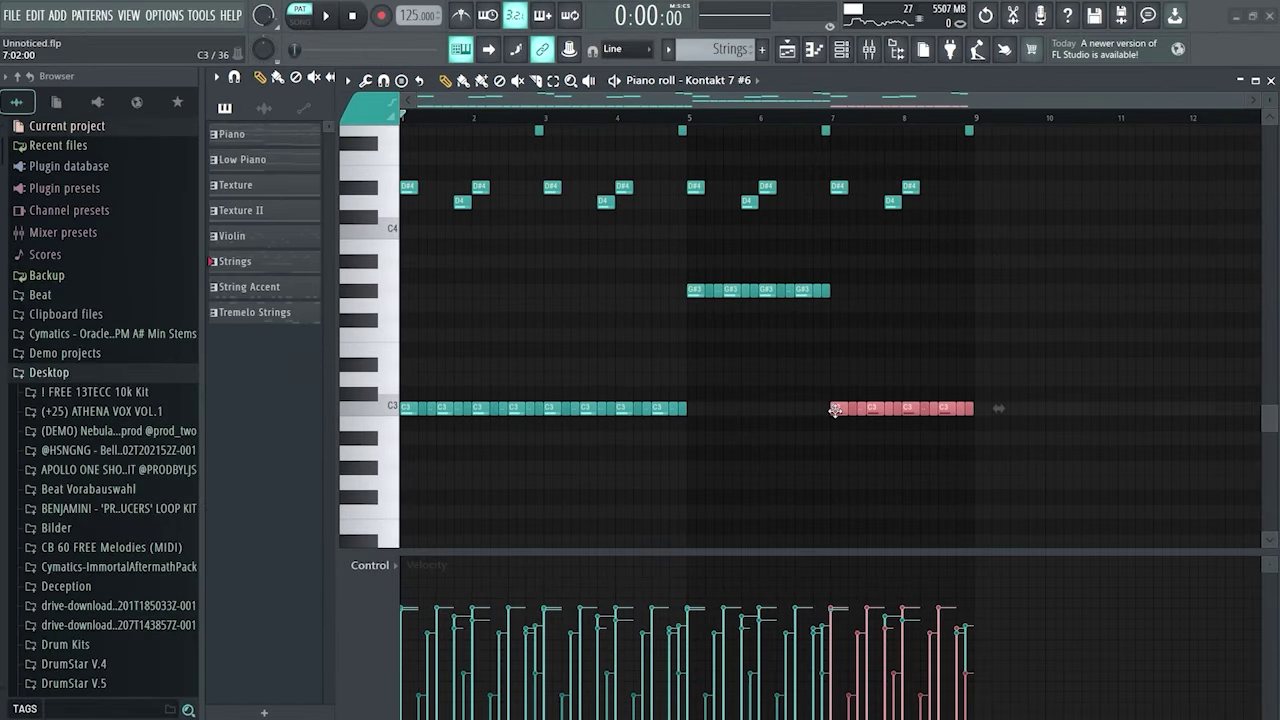
drag(831, 321, 835, 305)
ctrl+click(1195, 264)
key(space)
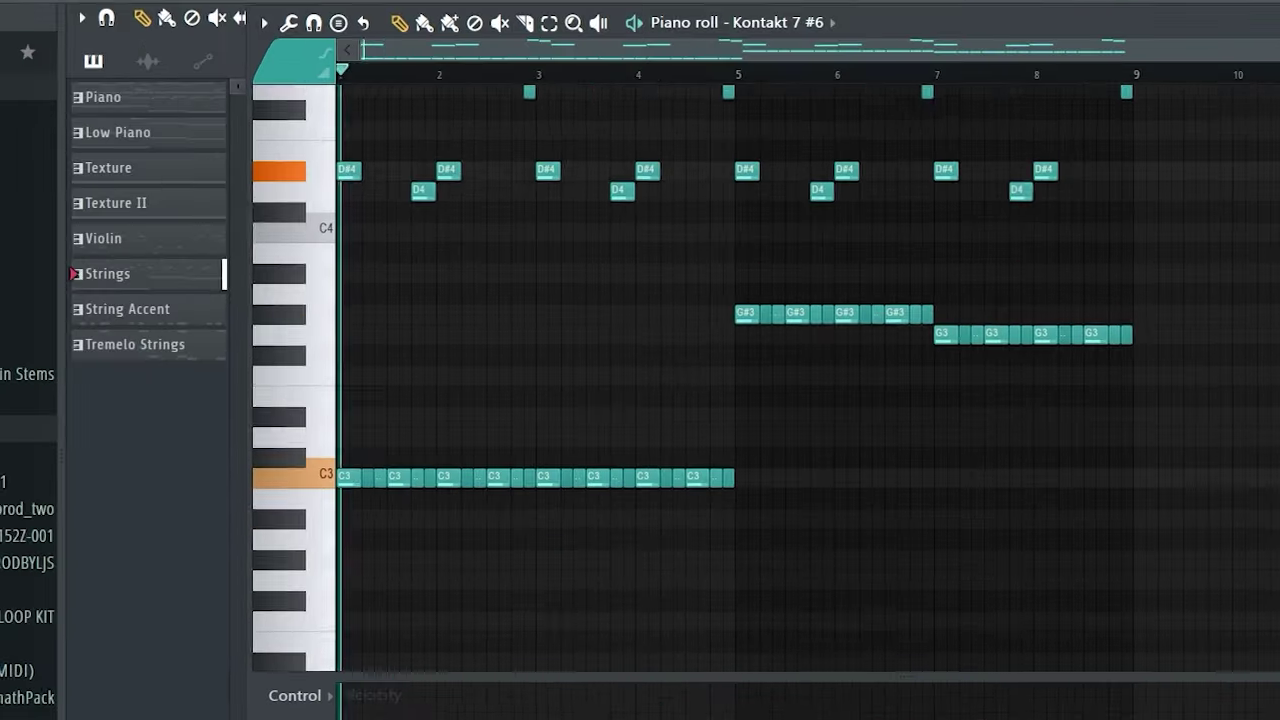
scroll(1195, 264, up, 1)
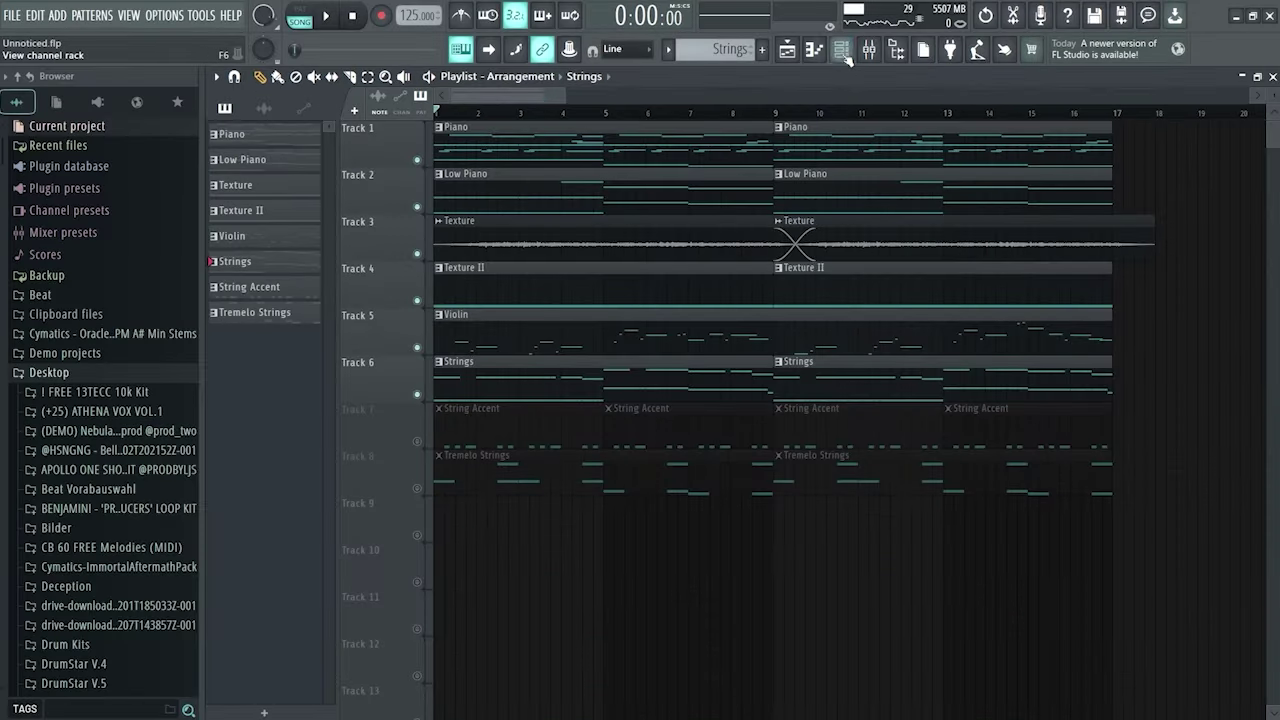
Examine the Strings instrument, Kontakt 7 #6, and the Fruity Parametric EQ 2 on mixer Insert 6
click(846, 58)
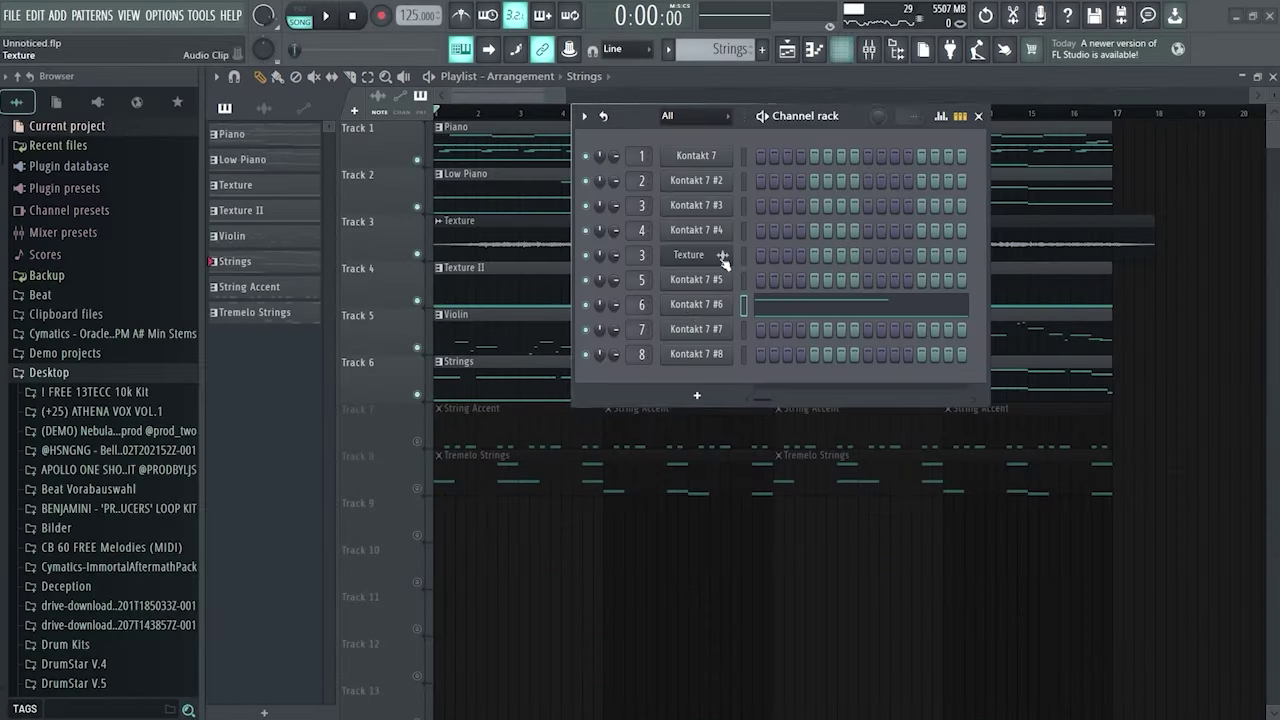
click(703, 309)
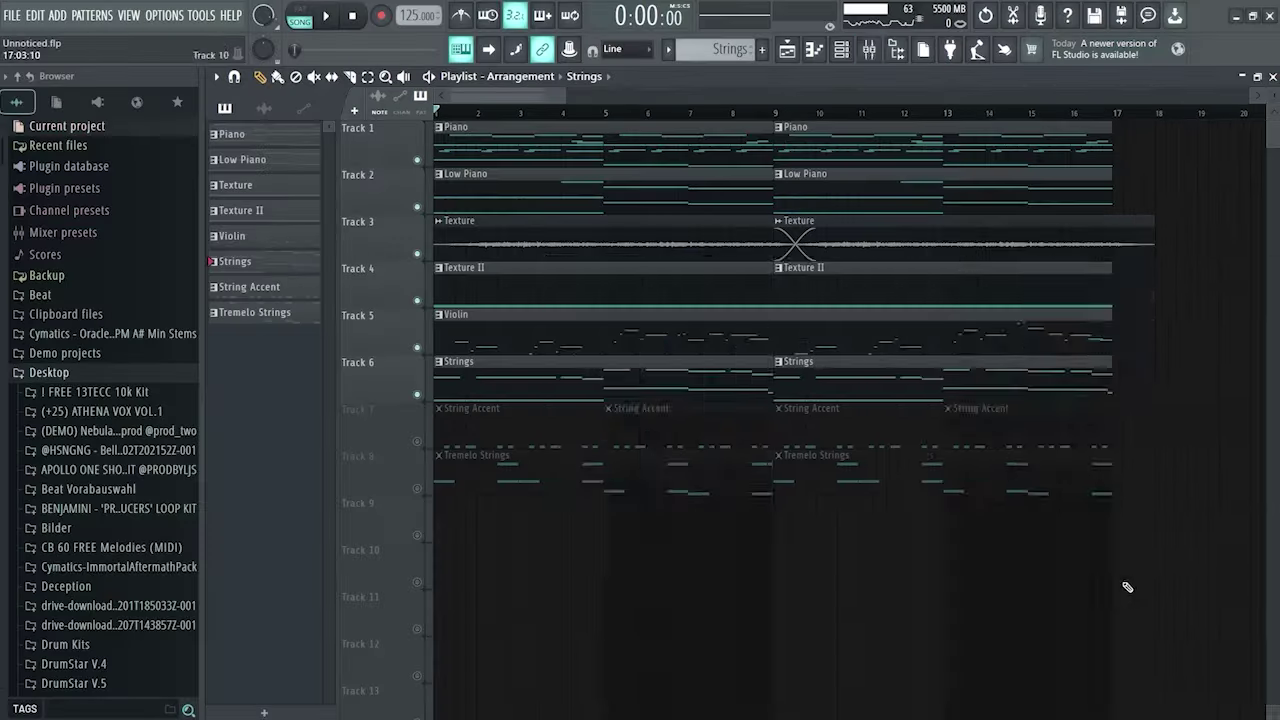
key(F9)
click(1272, 269)
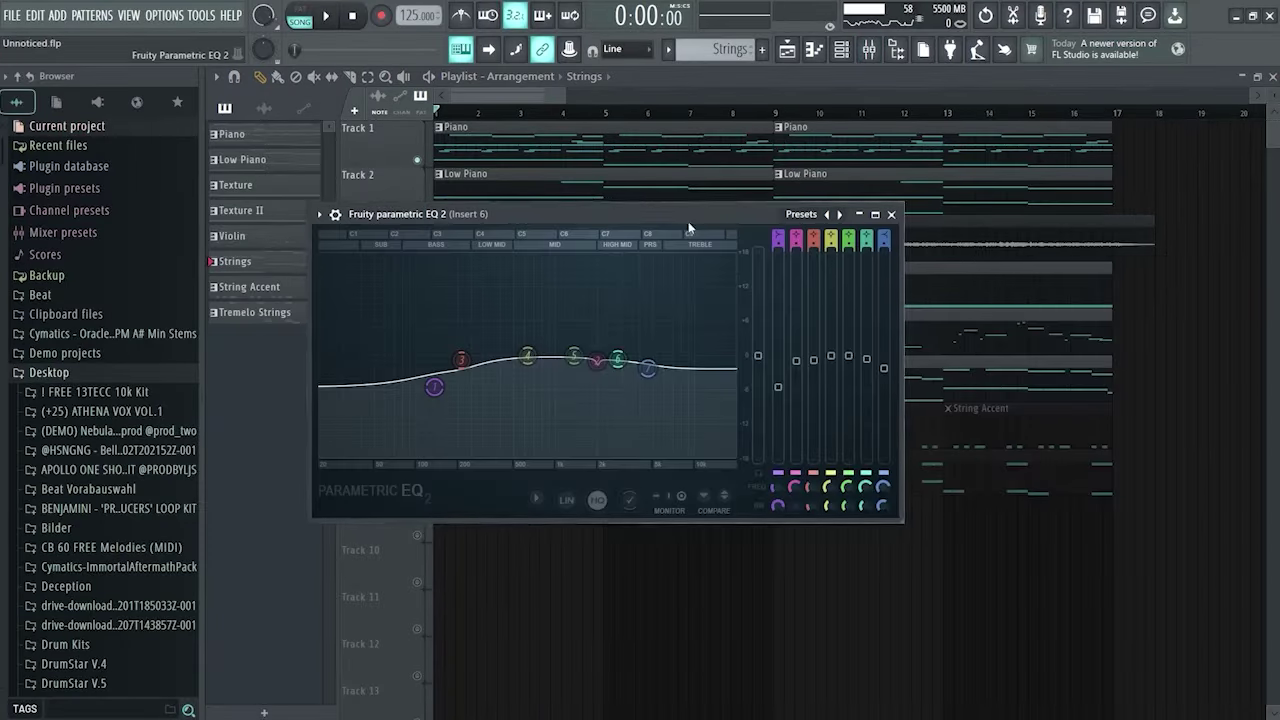
click(891, 214)
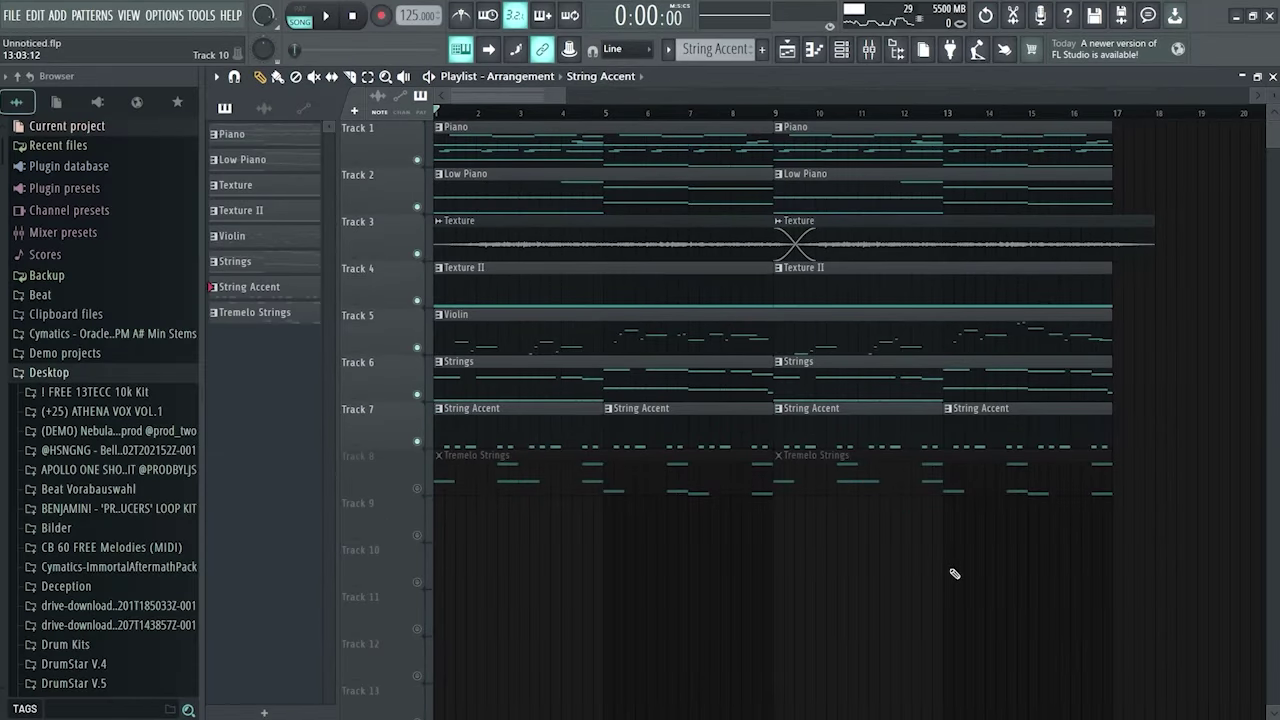
Open the String Accent pattern in the piano roll, and play back the Tremelo Strings notes
click(814, 49)
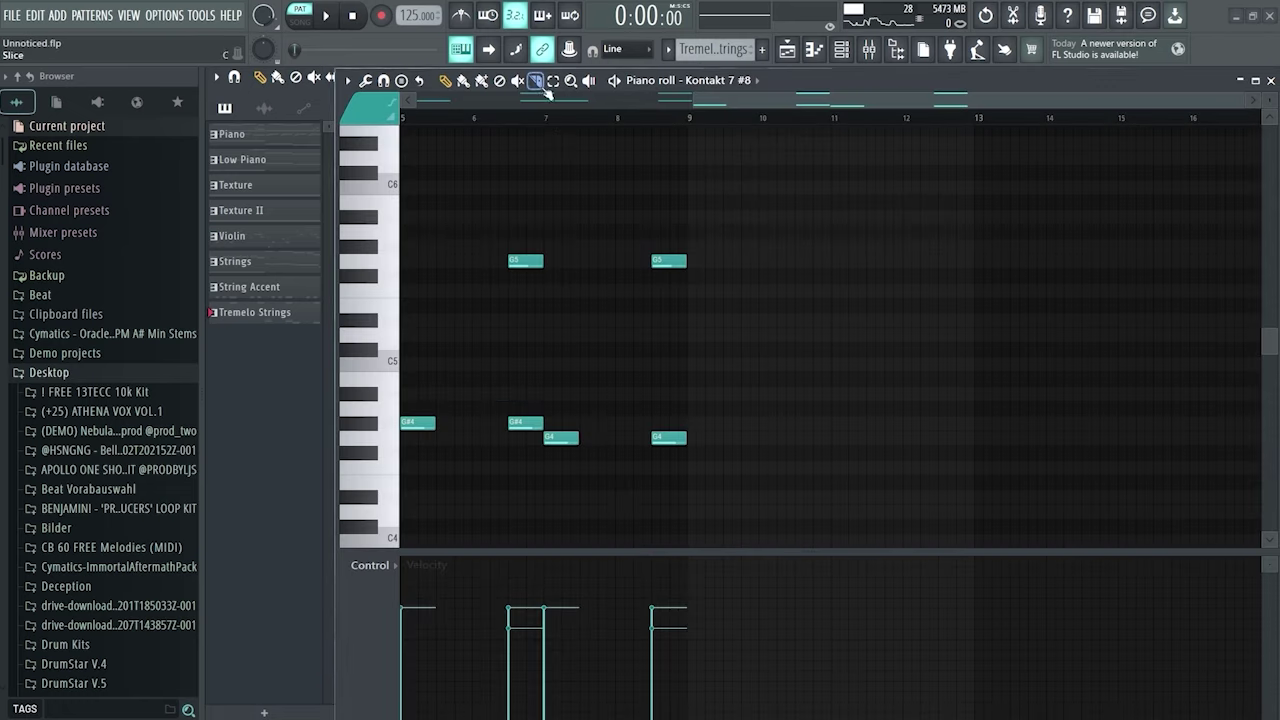
key(space)
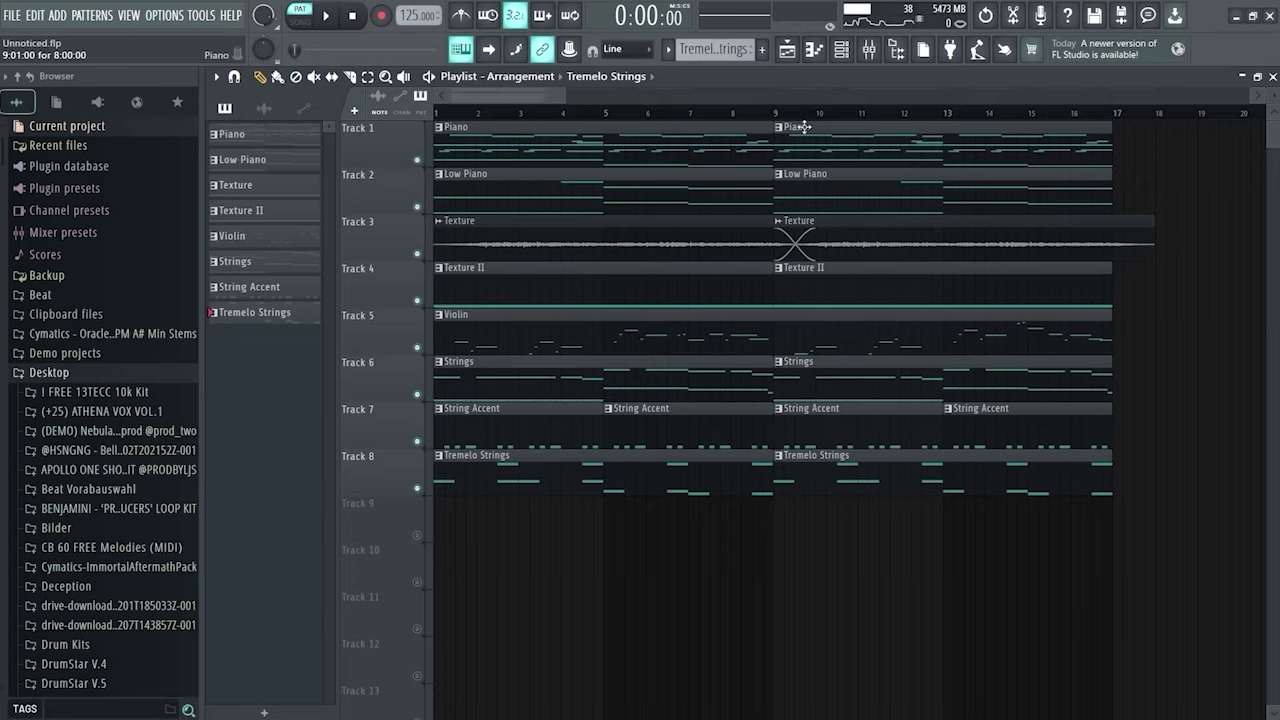
Play the arrangement with and without the Tremelo Strings layer, leaving Track 8 muted
scroll(803, 127, down, 2)
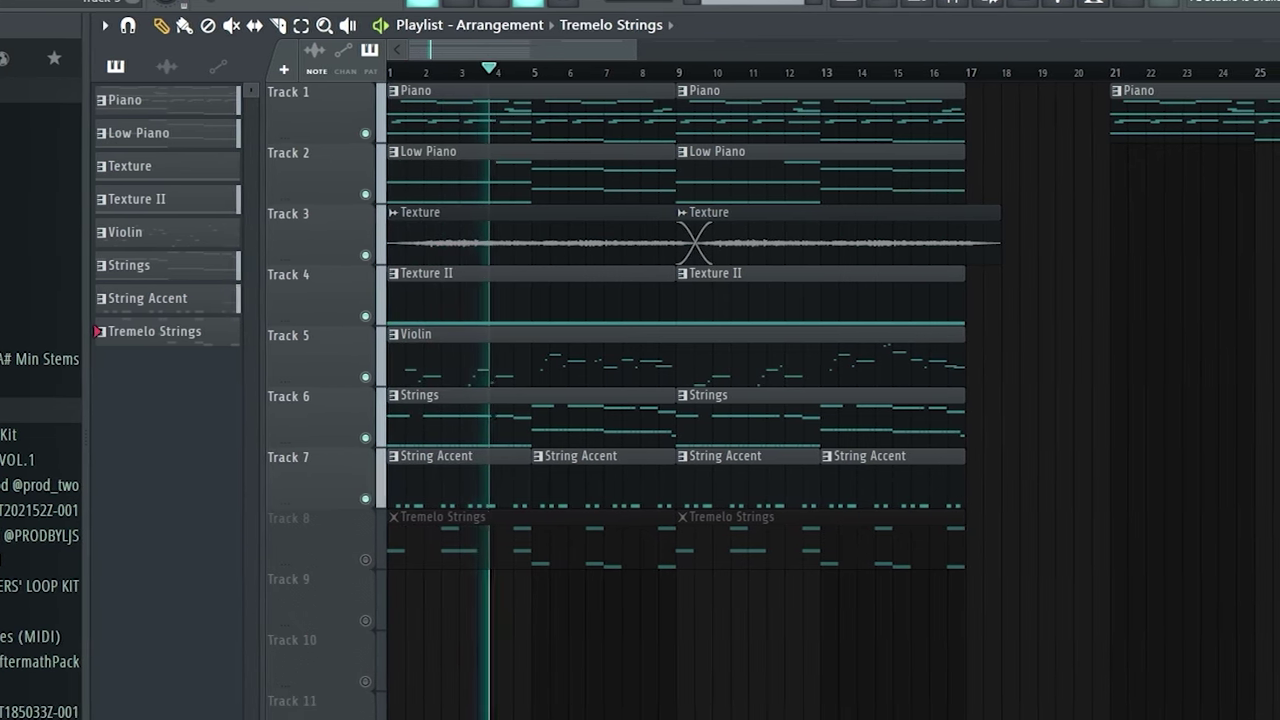
key(space)
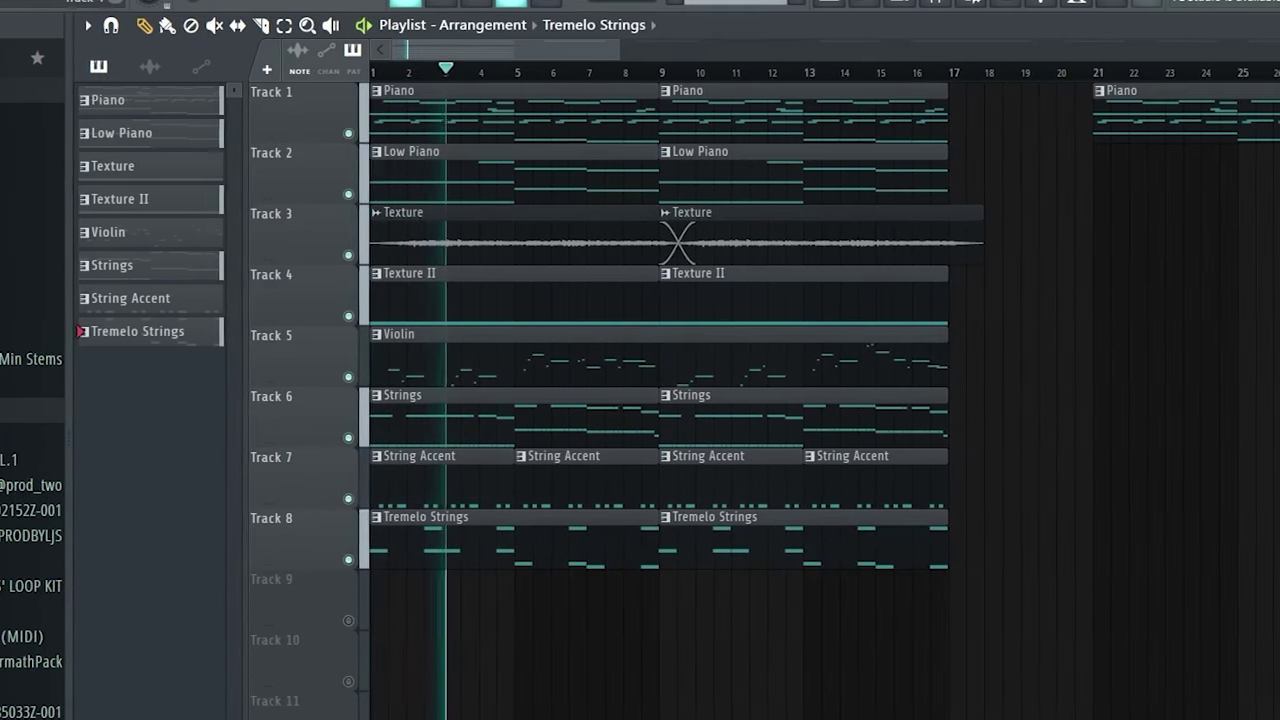
key(space)
click(346, 560)
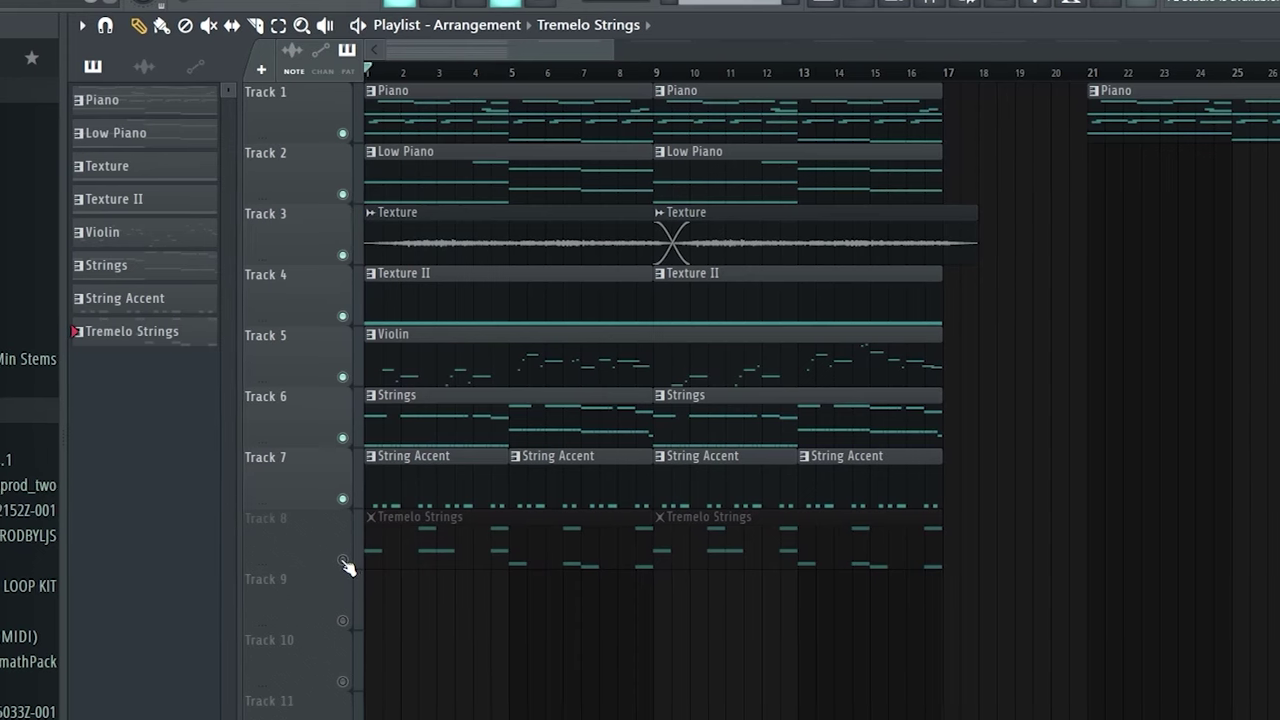
key(space)
key(space)
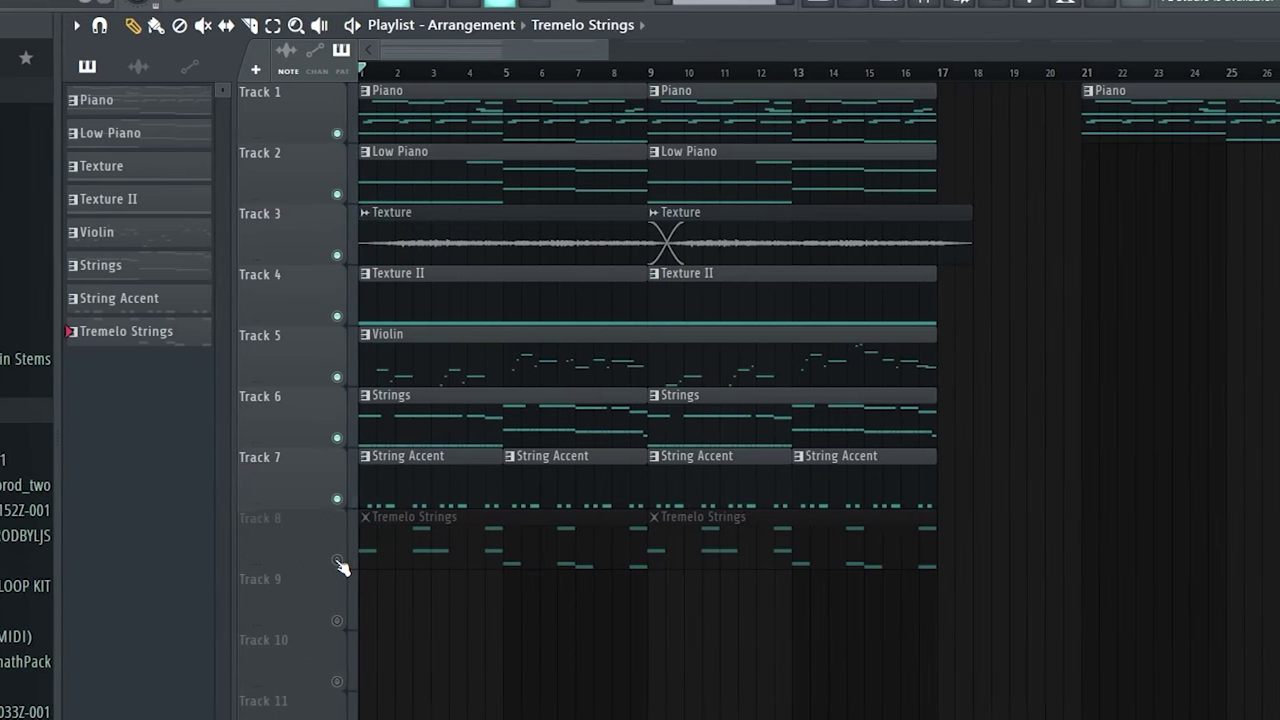
Unmute Track 8 to bring the Tremelo Strings layer back into the arrangement's playback
click(339, 562)
key(space)
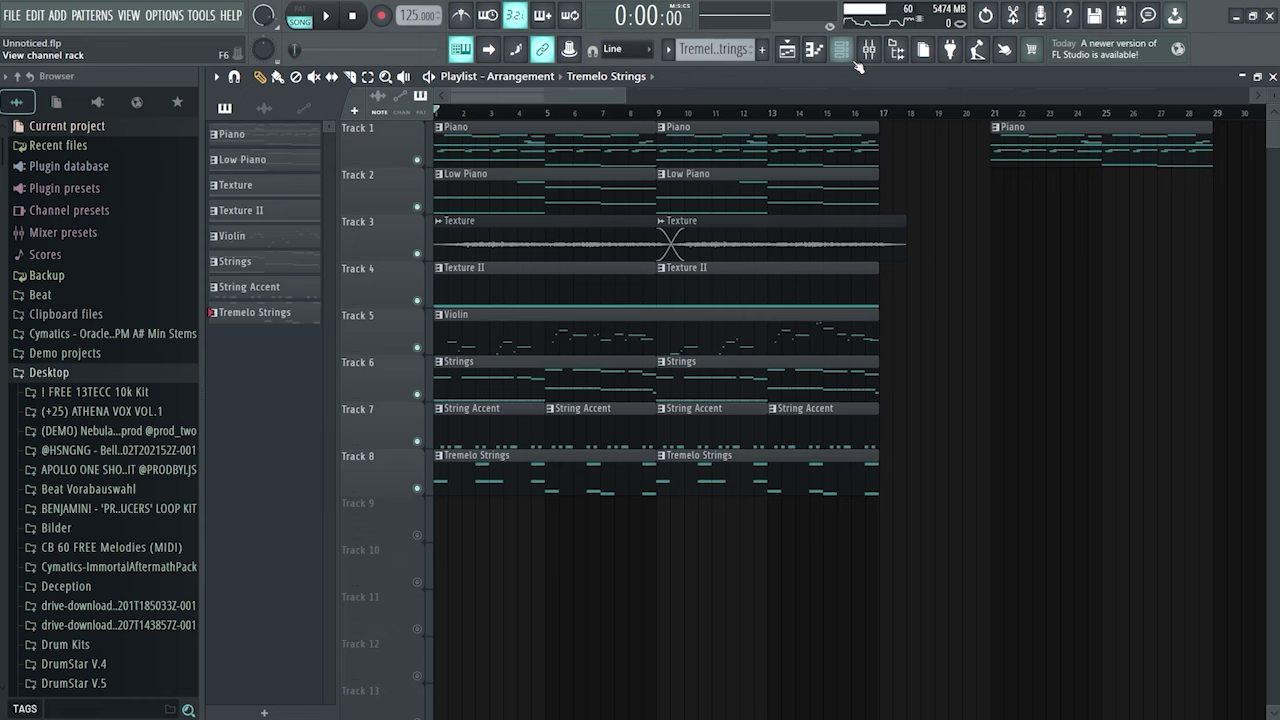
Examine the Tremelo Strings instrument, Kontakt 7 #8, and the Fruity Parametric EQ 2 on mixer Insert 8
click(850, 56)
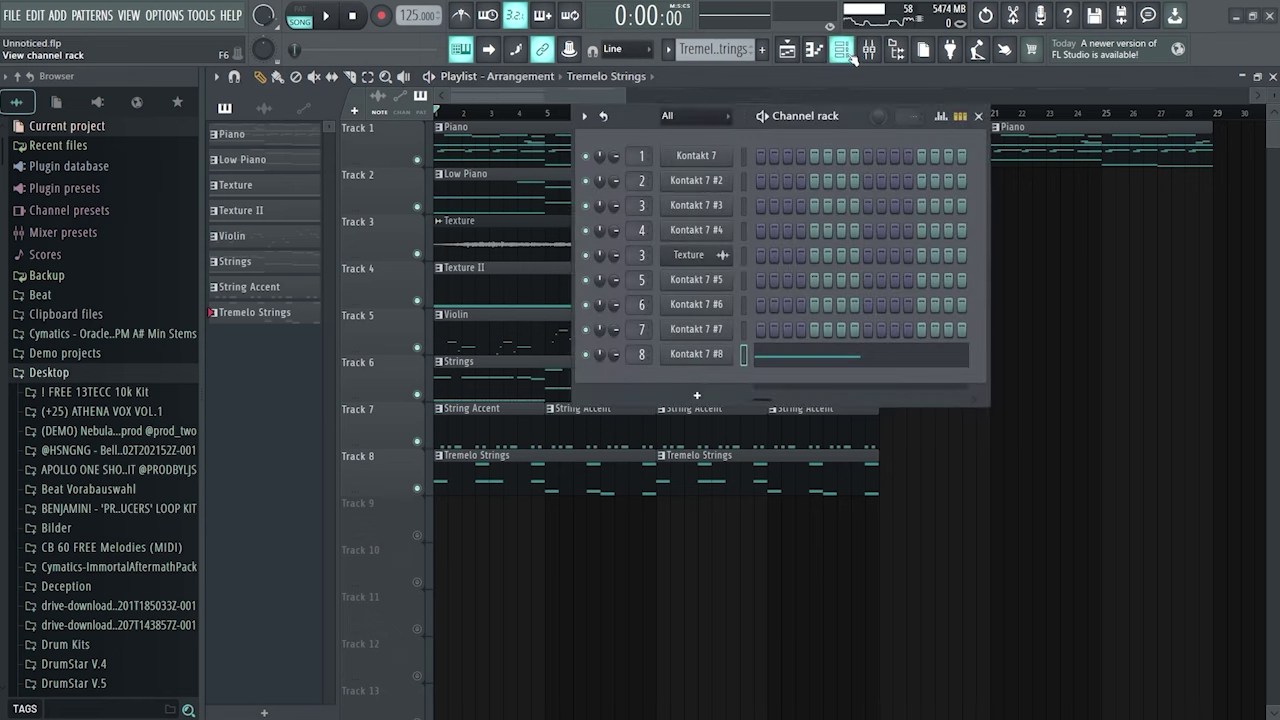
click(732, 358)
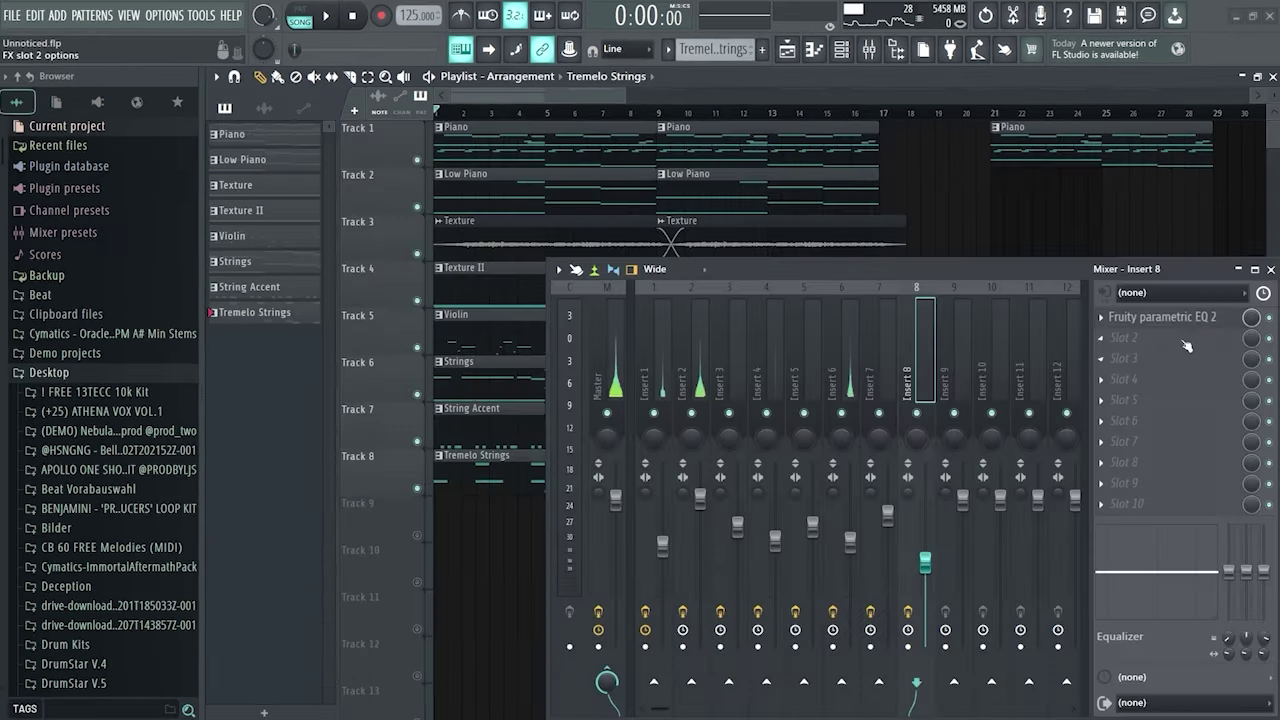
click(1130, 320)
key(F9)
drag(660, 169, 676, 187)
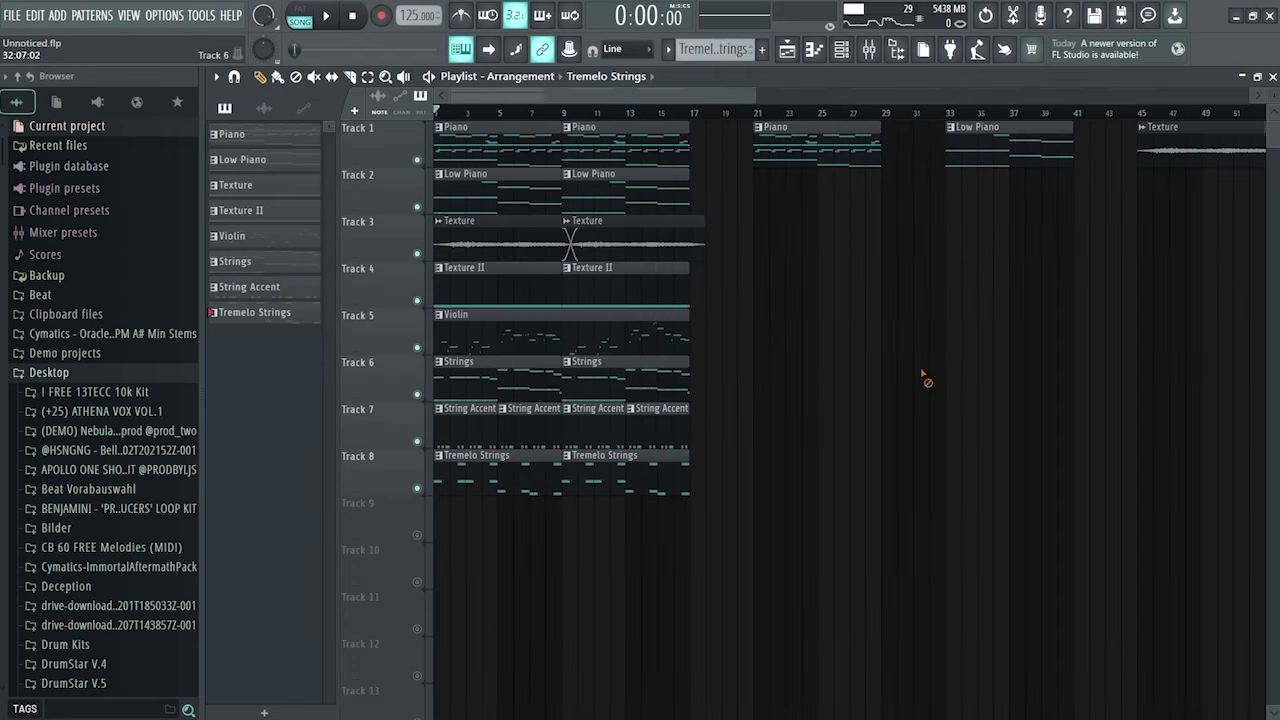
Play the full arrangement from the start with all eight tracks active
key(space)
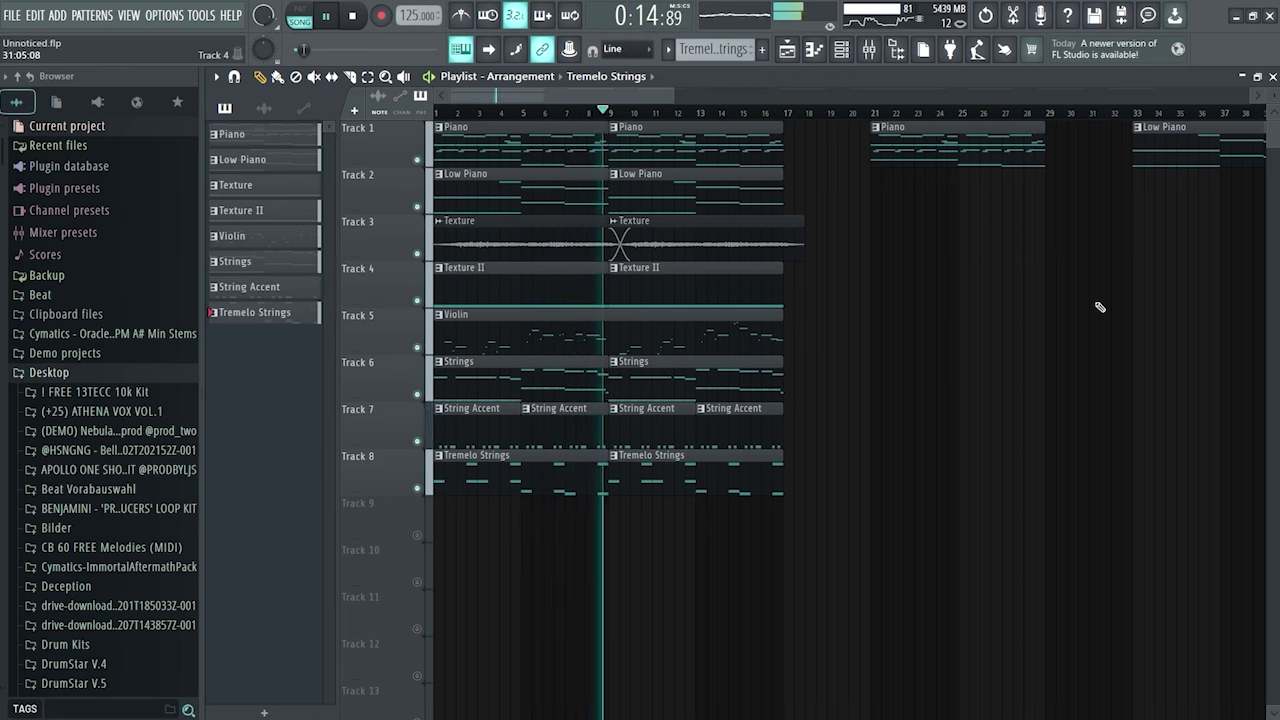
key(space)
Examine the Master channel's effects: Fruity Limiter, Fresh Air, Fruity parametric EQ, Fruity Compressor and Fruity soft clipper
key(F9)
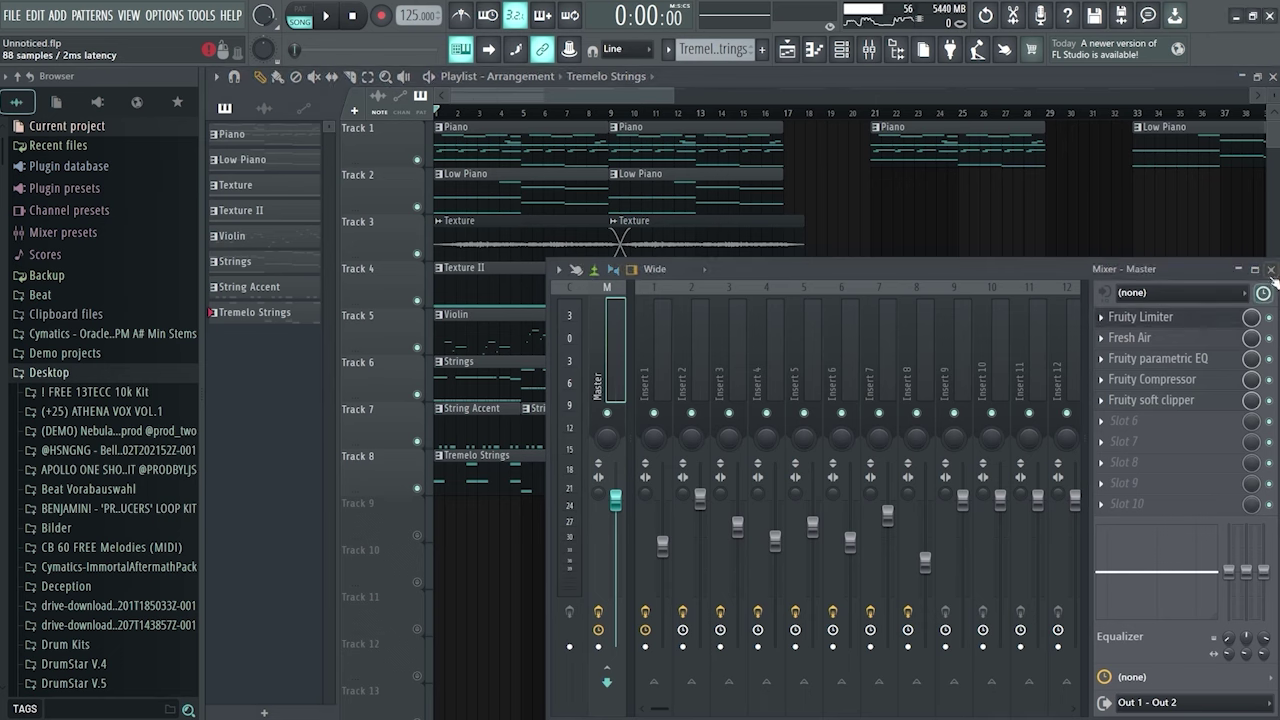
click(1271, 270)
drag(672, 284, 714, 161)
key(F9)
click(1130, 338)
click(1271, 270)
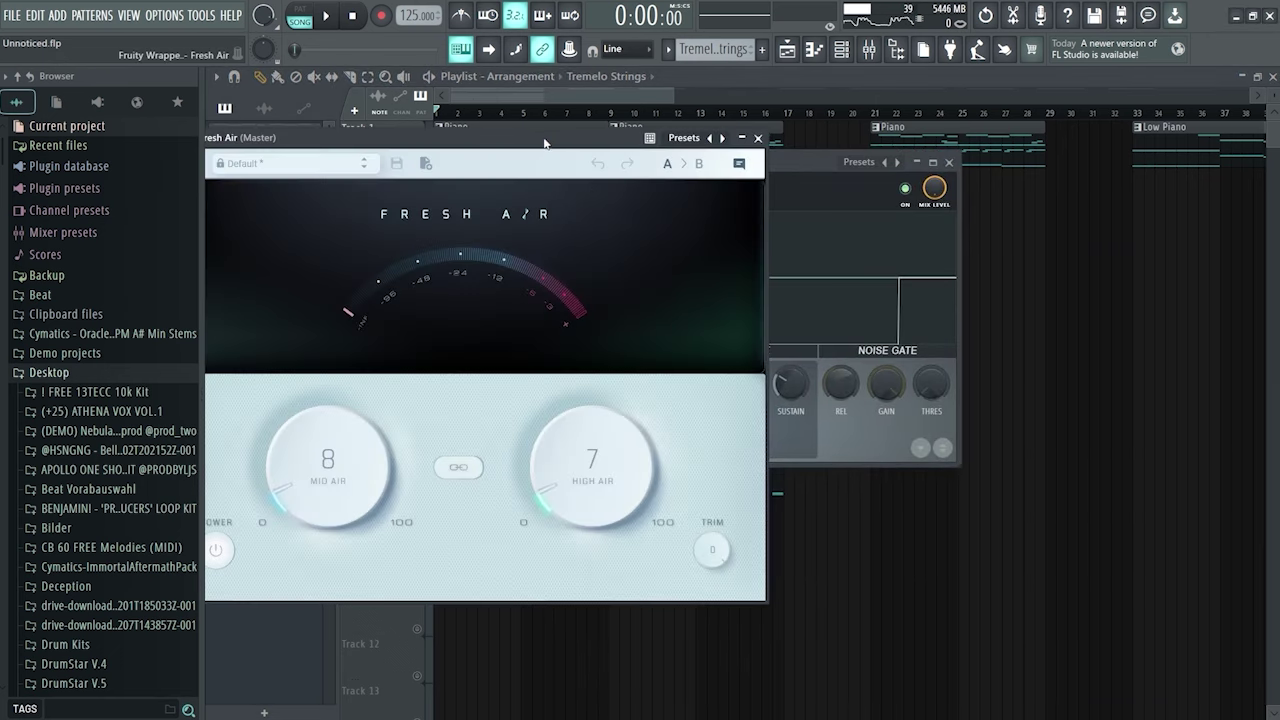
drag(544, 143, 766, 135)
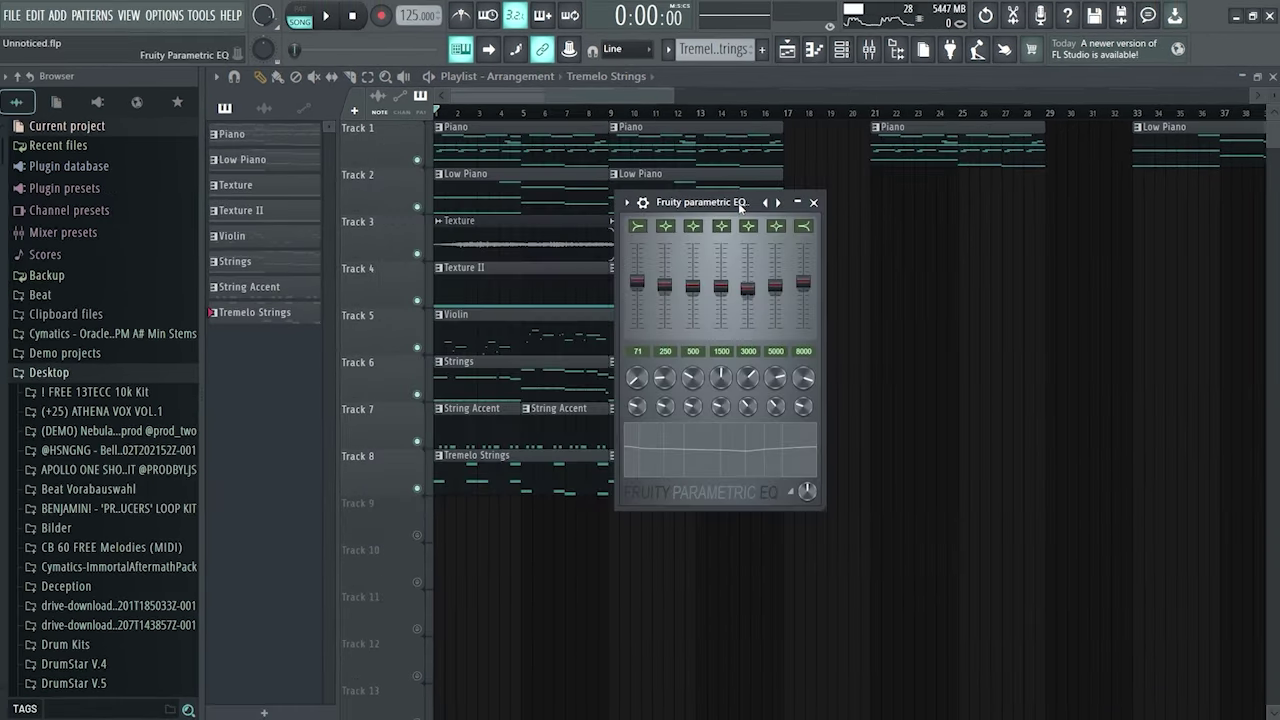
drag(737, 206, 737, 243)
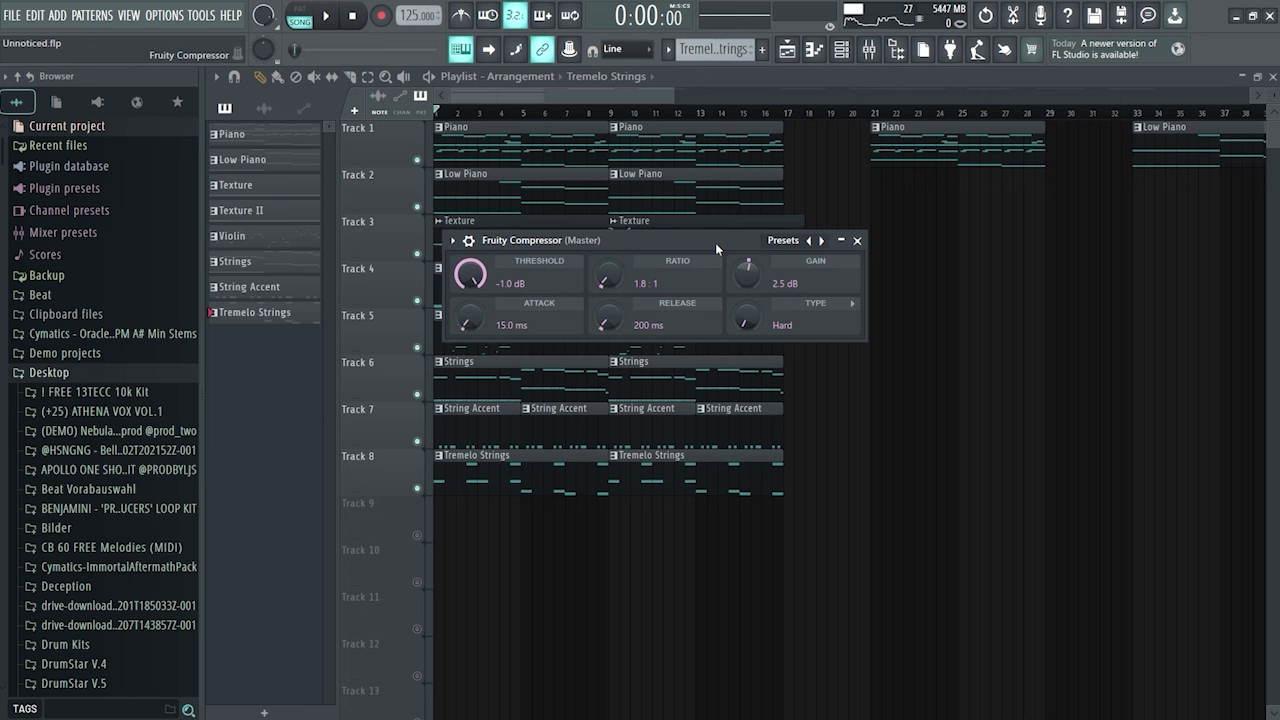
drag(715, 242, 751, 249)
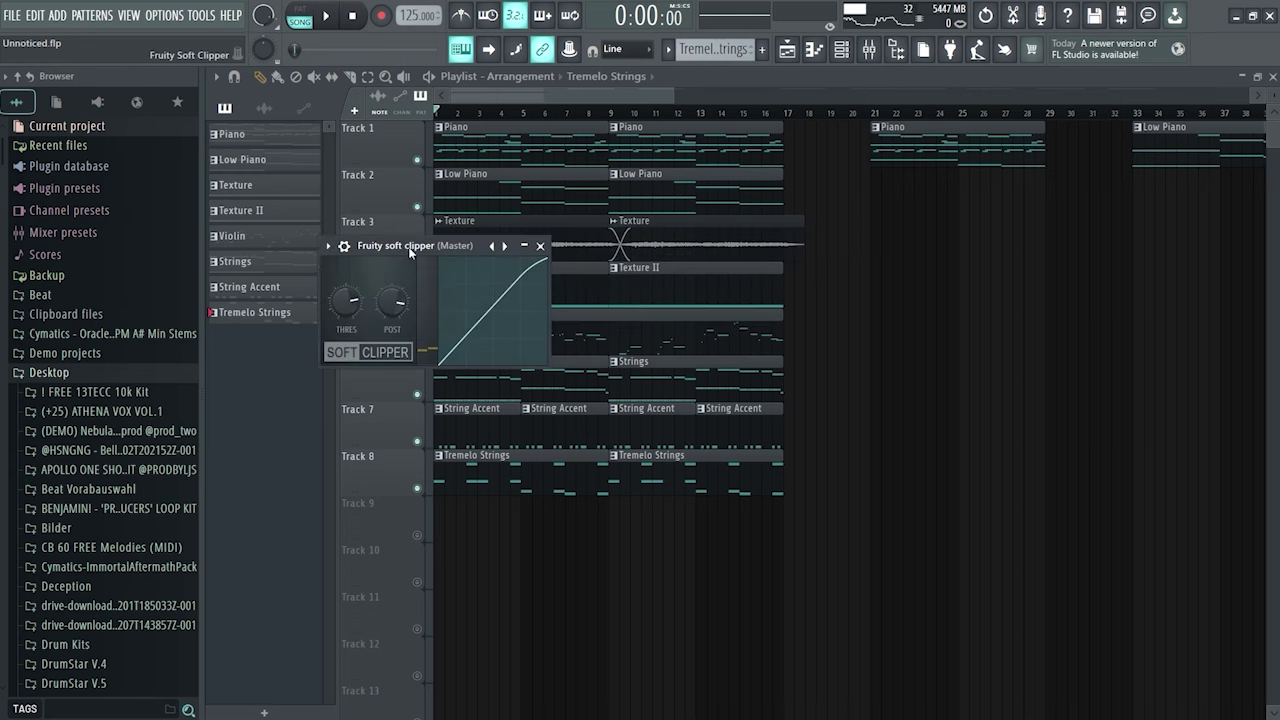